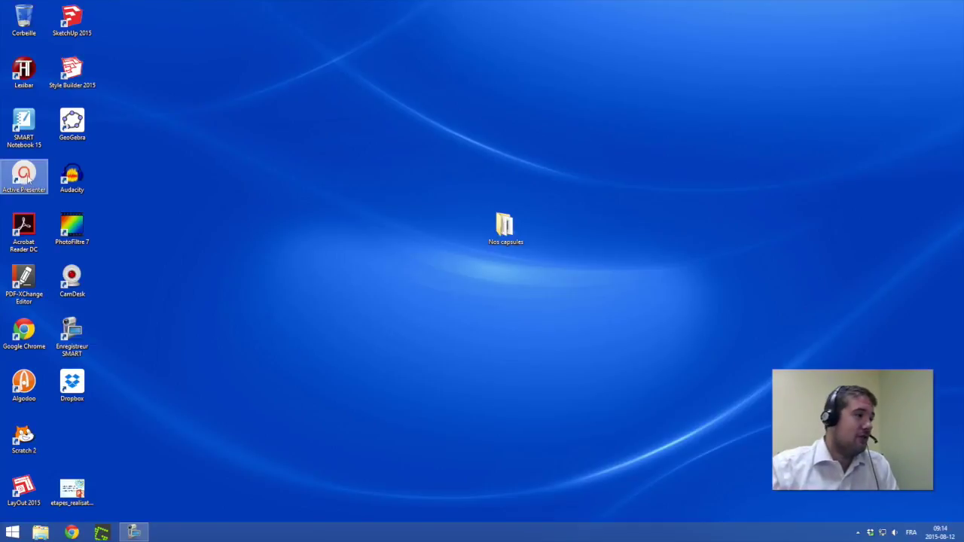
# Launch ActivePresenter from the desktop shortcut and maximize its start screen.
pyautogui.doubleClick(26, 175)
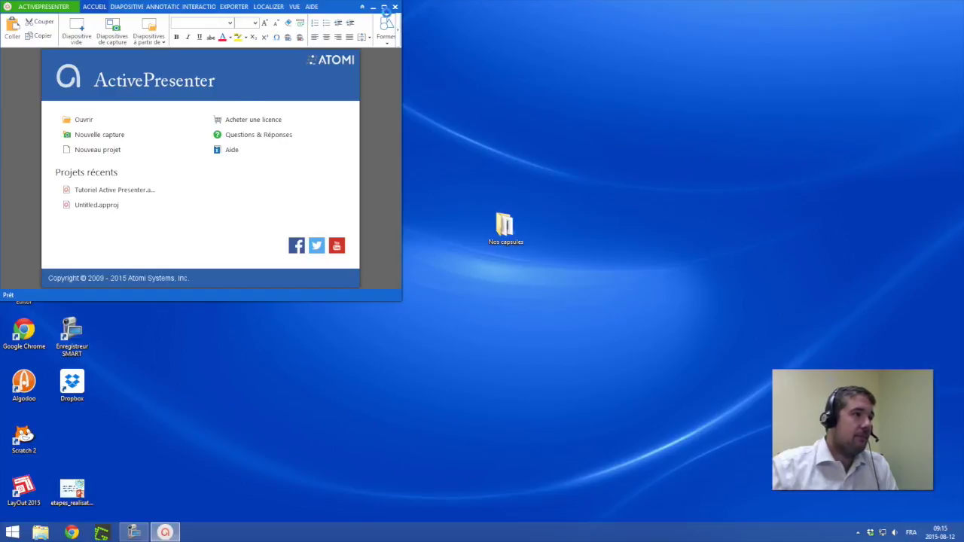
pyautogui.click(384, 6)
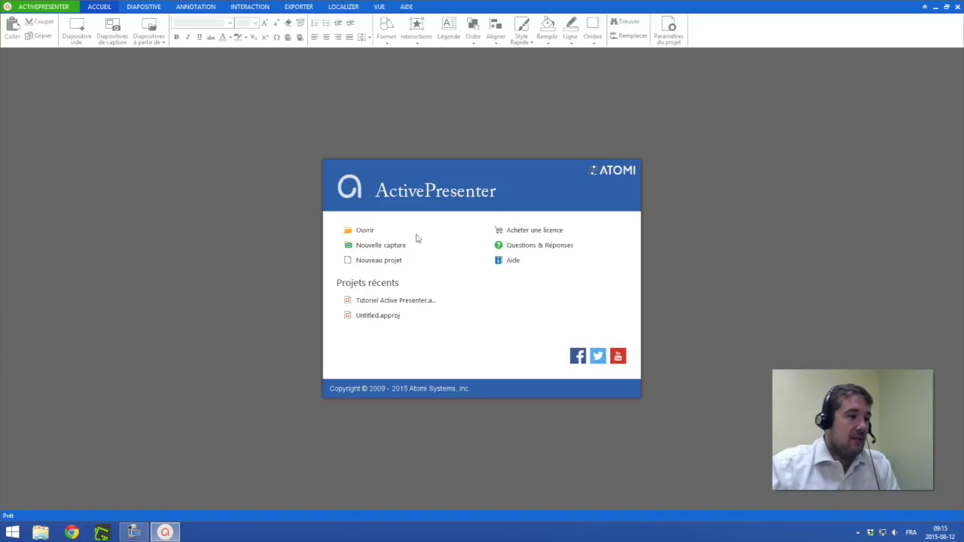
# Create a new PowerPoint-import project named 'Capture présentation PowerPoint'.
pyautogui.click(378, 262)
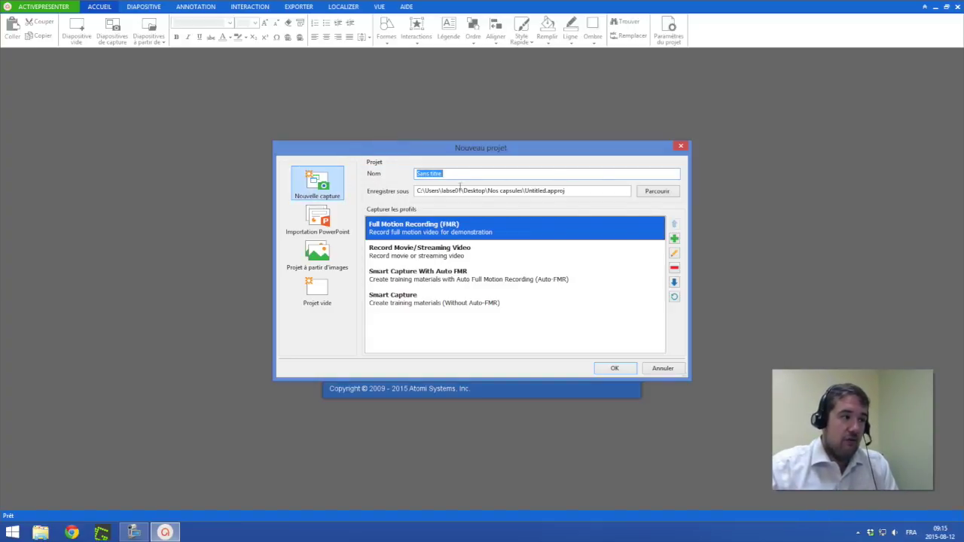
pyautogui.click(324, 220)
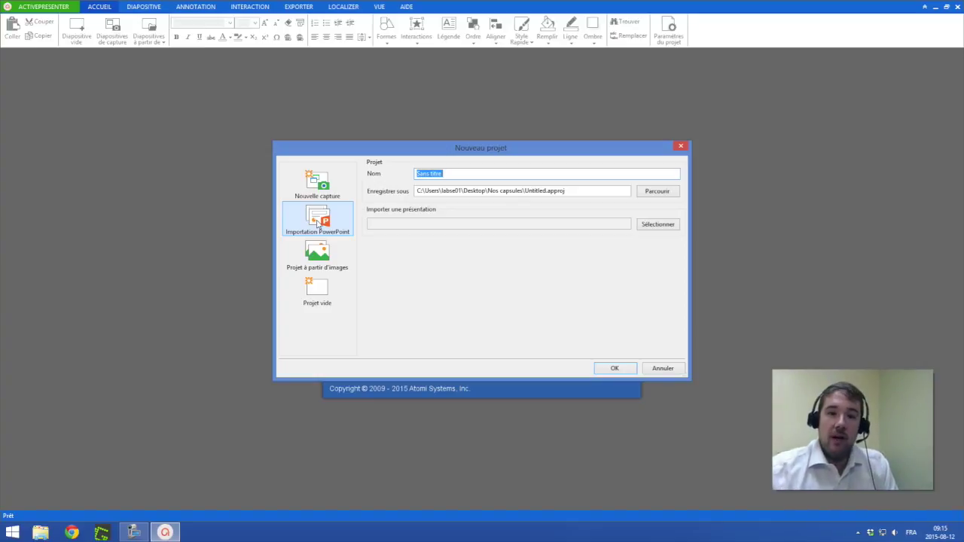
pyautogui.click(462, 174)
pyautogui.doubleClick(462, 174)
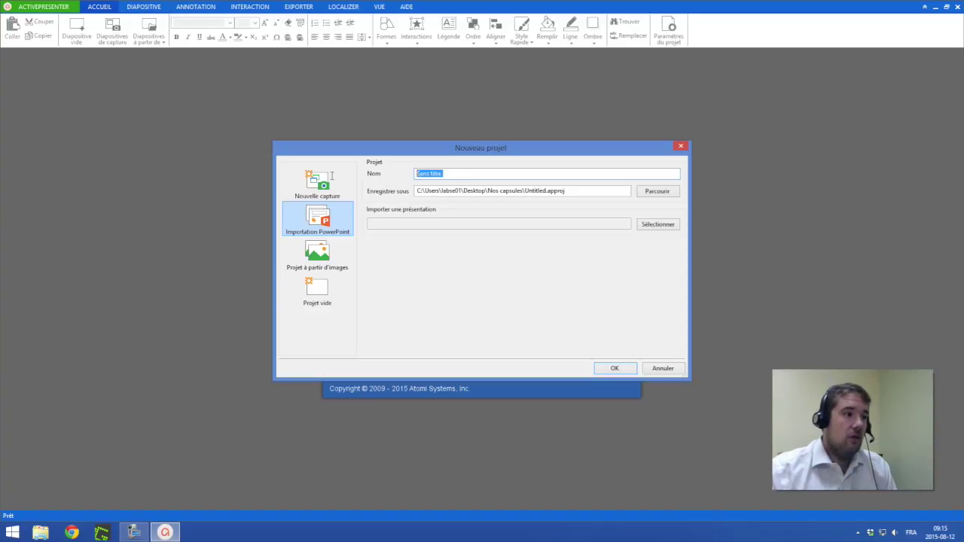
pyautogui.press('BackSpace')
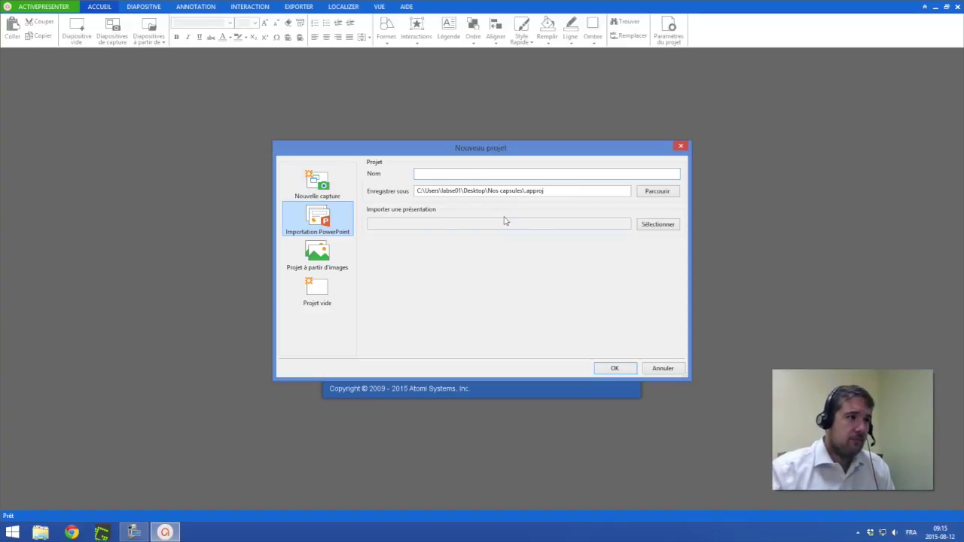
pyautogui.write('P')
pyautogui.write('aput')
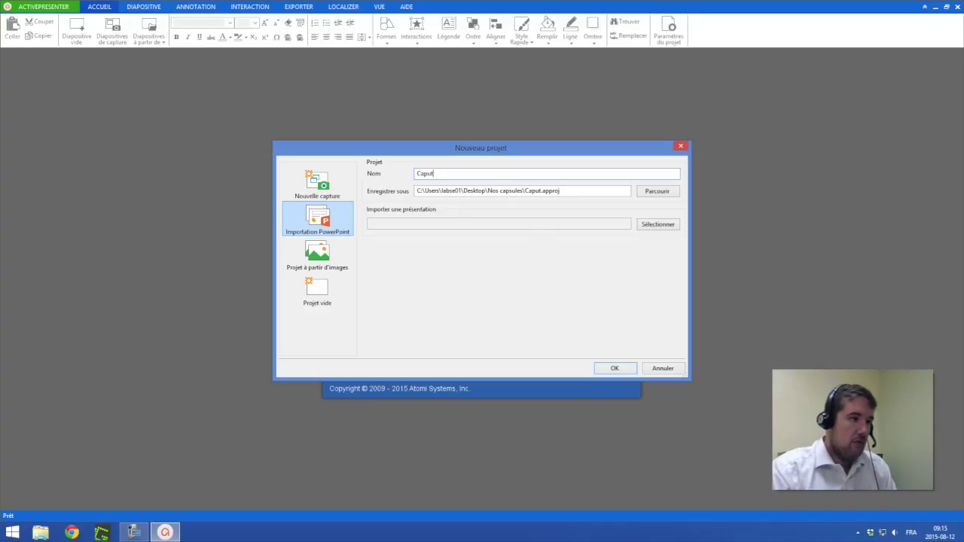
pyautogui.press('BackSpace')
pyautogui.press('BackSpace')
pyautogui.write('ture présentat')
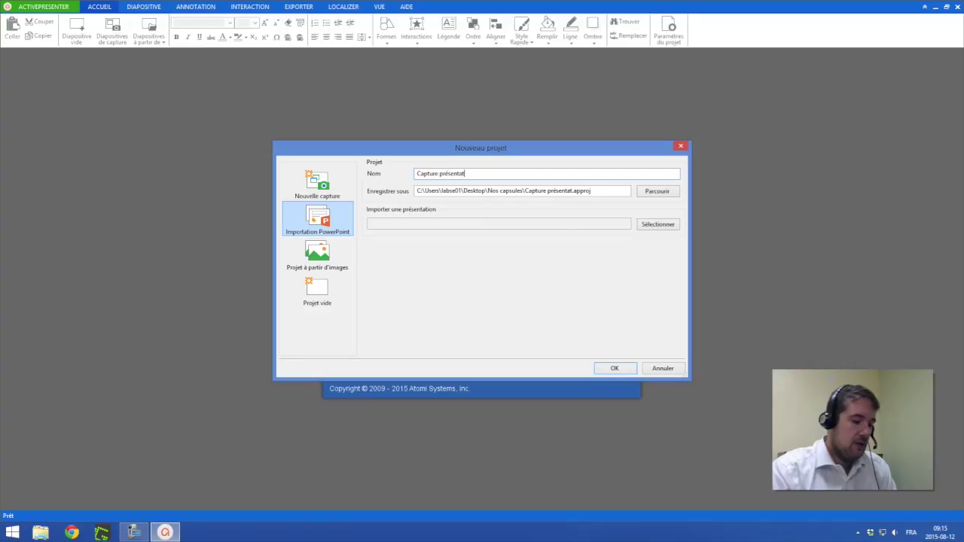
pyautogui.write('ion PowerPoint')
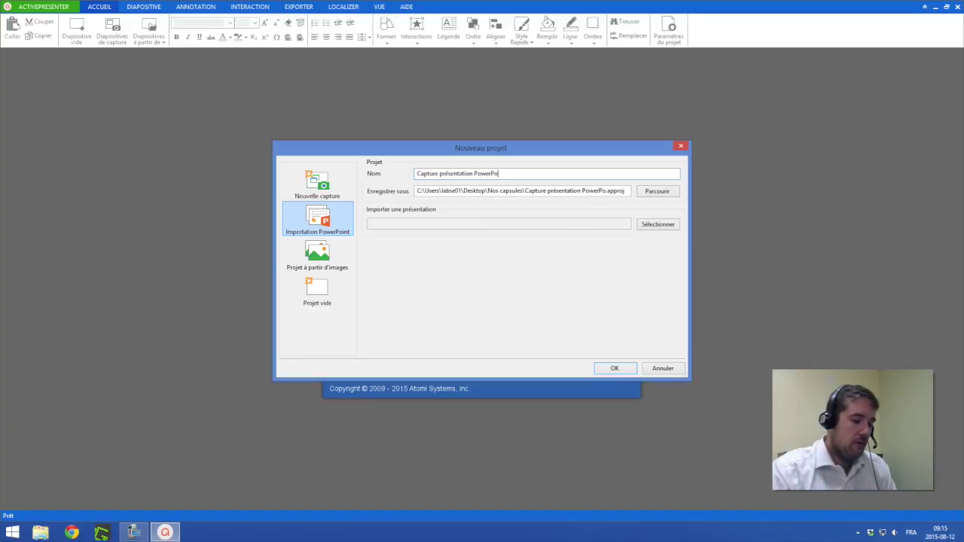
pyautogui.click(337, 232)
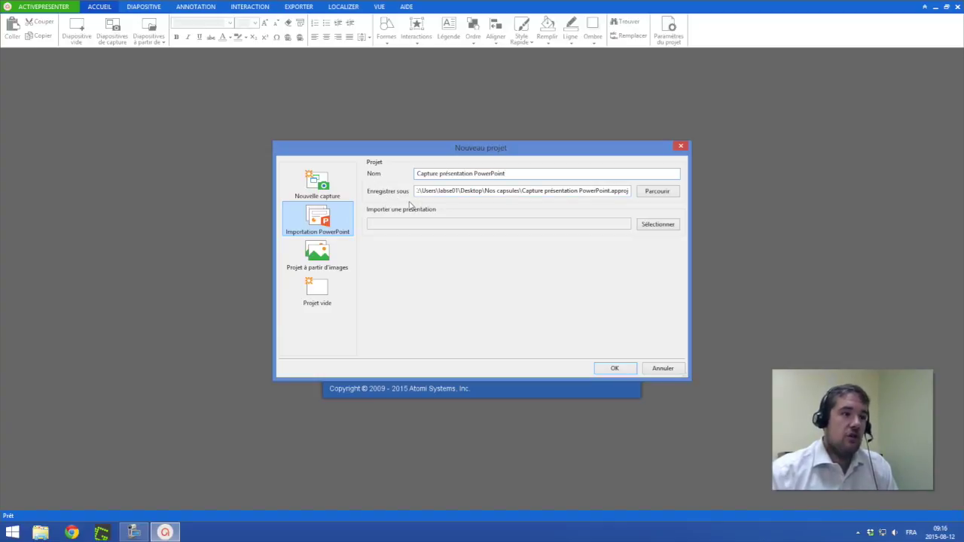
pyautogui.click(657, 191)
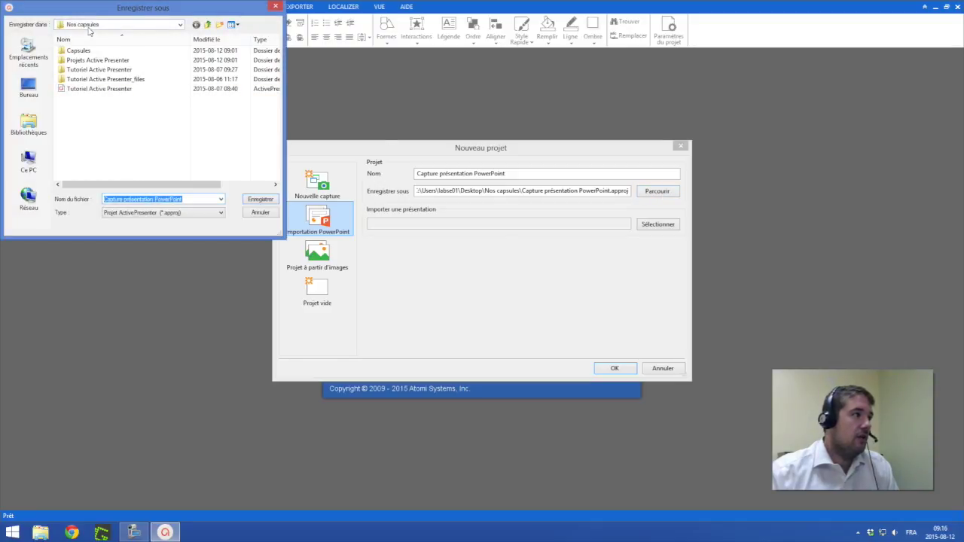
# Save the project in Bureau > Nos capsules > Projets Active Presenter.
pyautogui.click(30, 87)
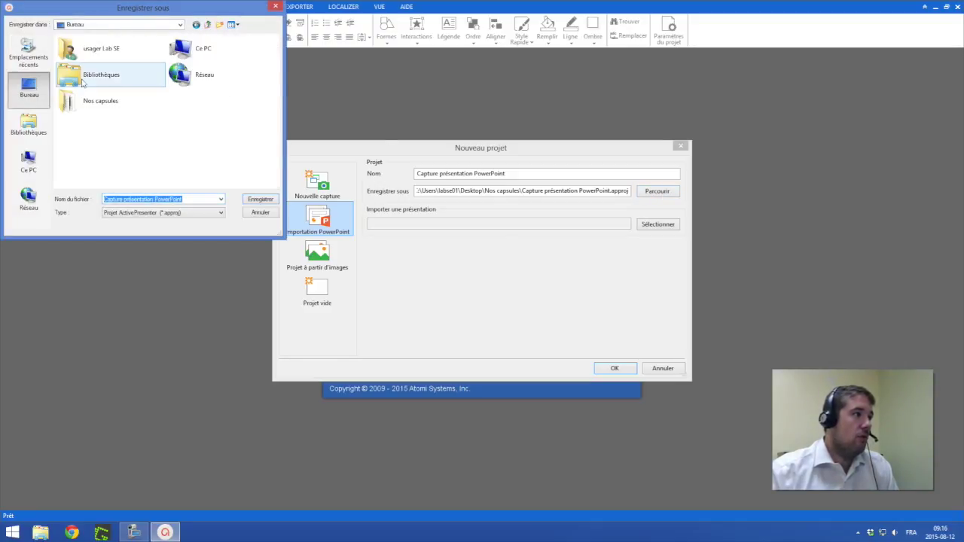
pyautogui.doubleClick(95, 108)
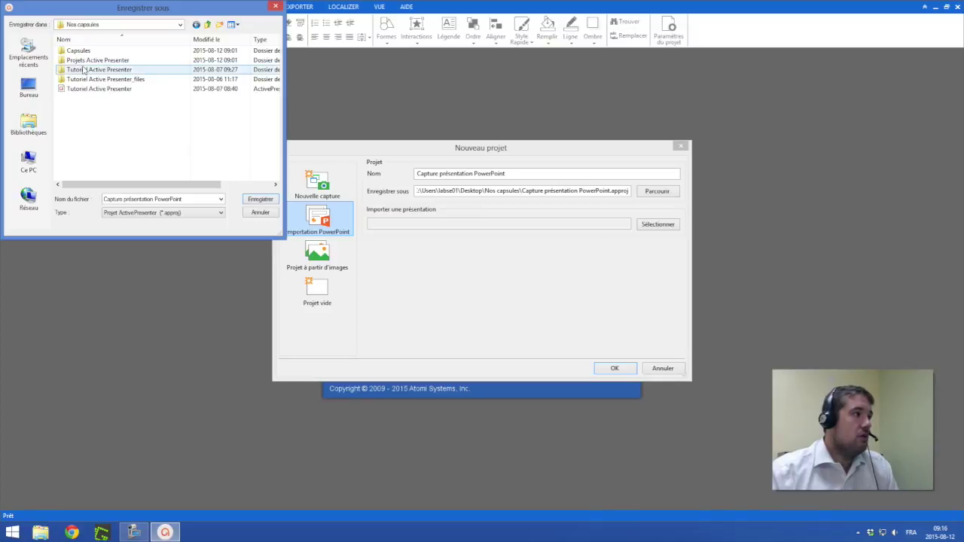
pyautogui.doubleClick(86, 65)
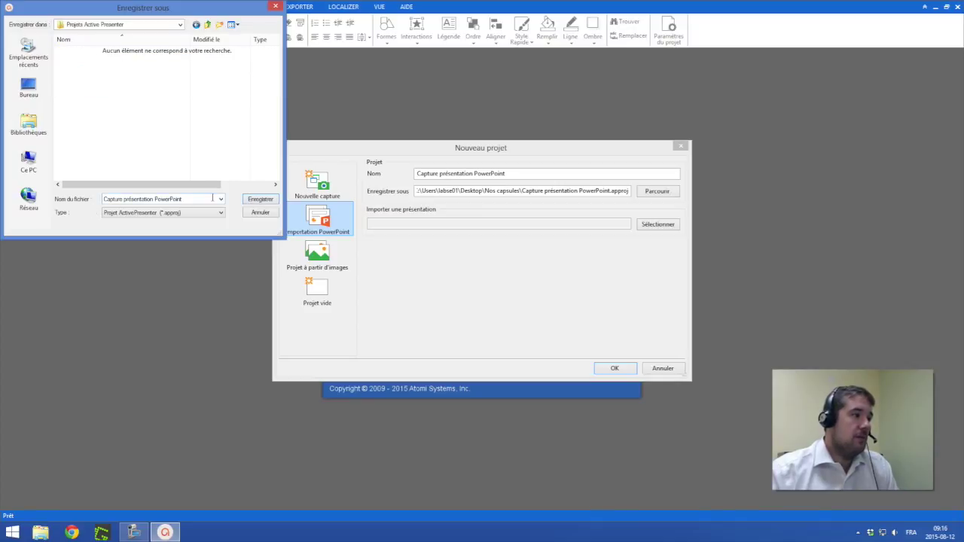
pyautogui.click(260, 199)
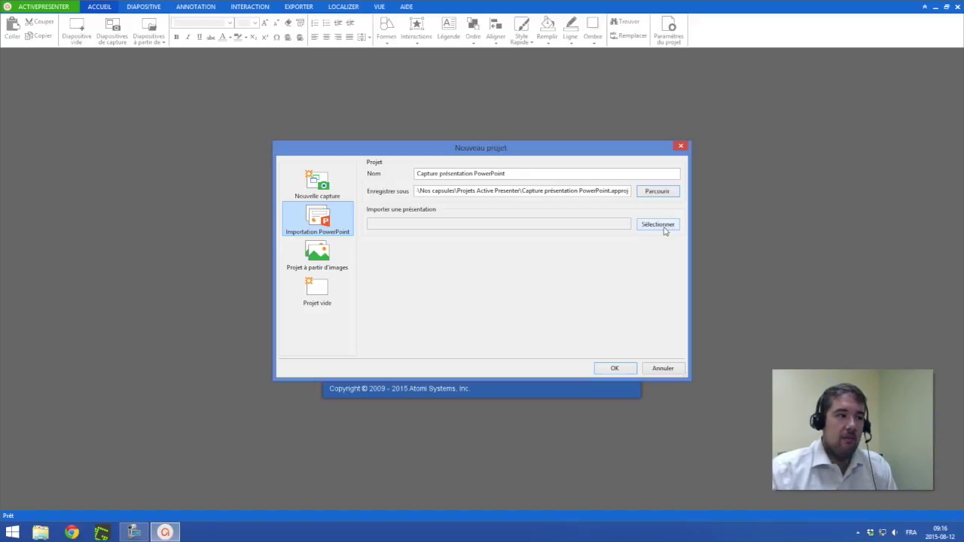
pyautogui.click(664, 228)
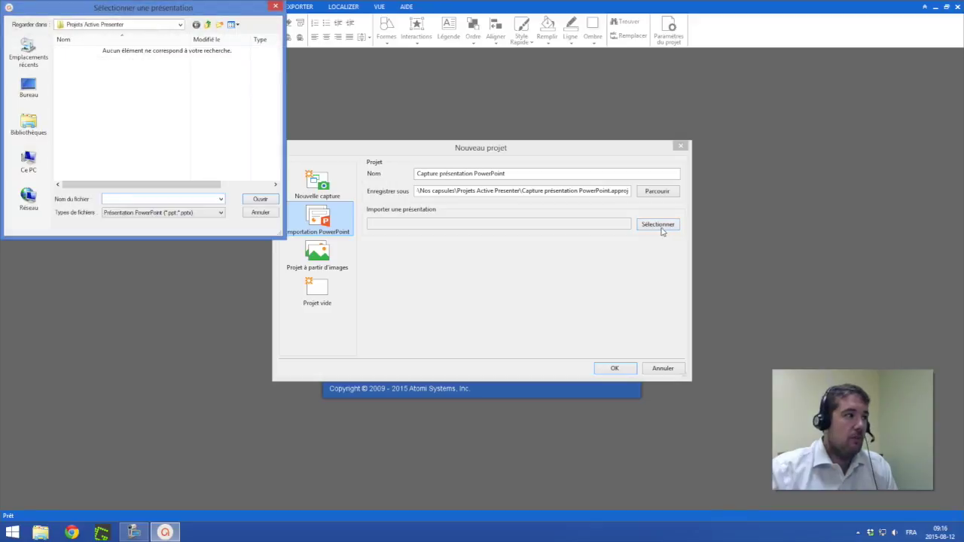
# Choose etapes_realisation_capsule from the desktop as the presentation to import.
pyautogui.click(28, 87)
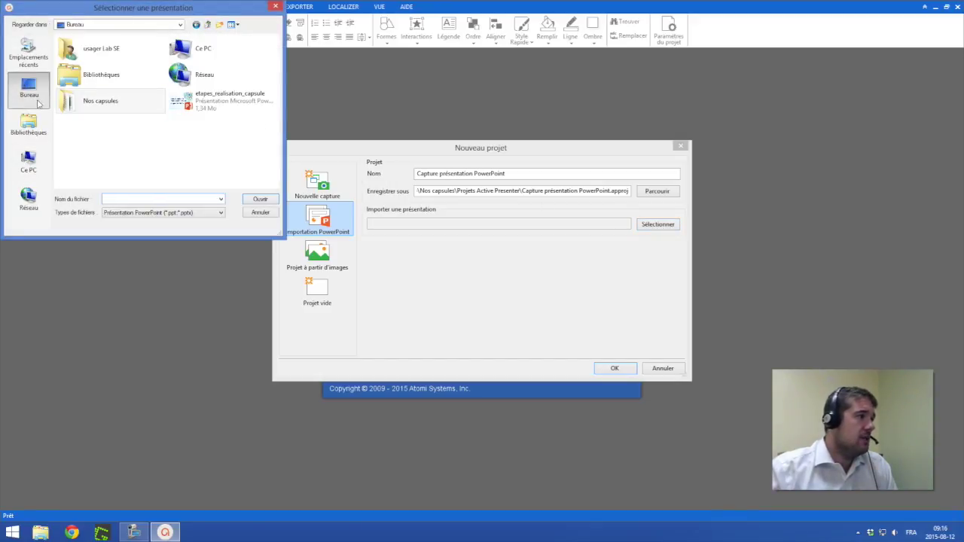
pyautogui.click(216, 102)
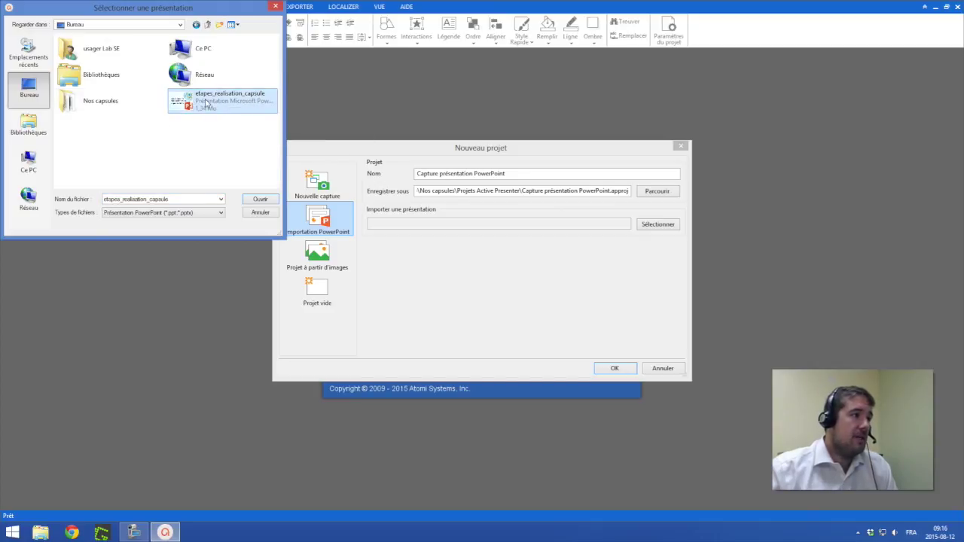
pyautogui.click(260, 199)
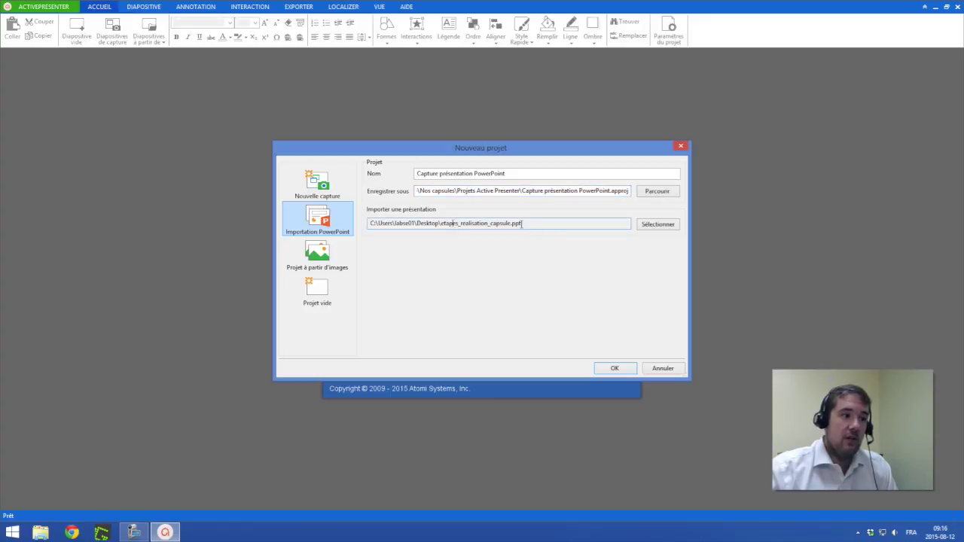
pyautogui.click(615, 369)
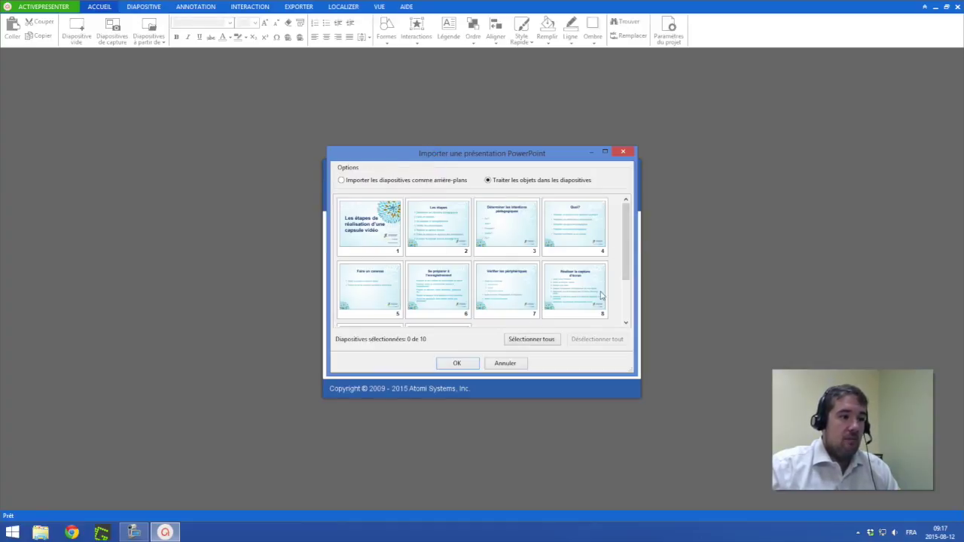
pyautogui.moveTo(626, 260); pyautogui.dragTo(628, 274)
pyautogui.scroll(-2, 628, 274)
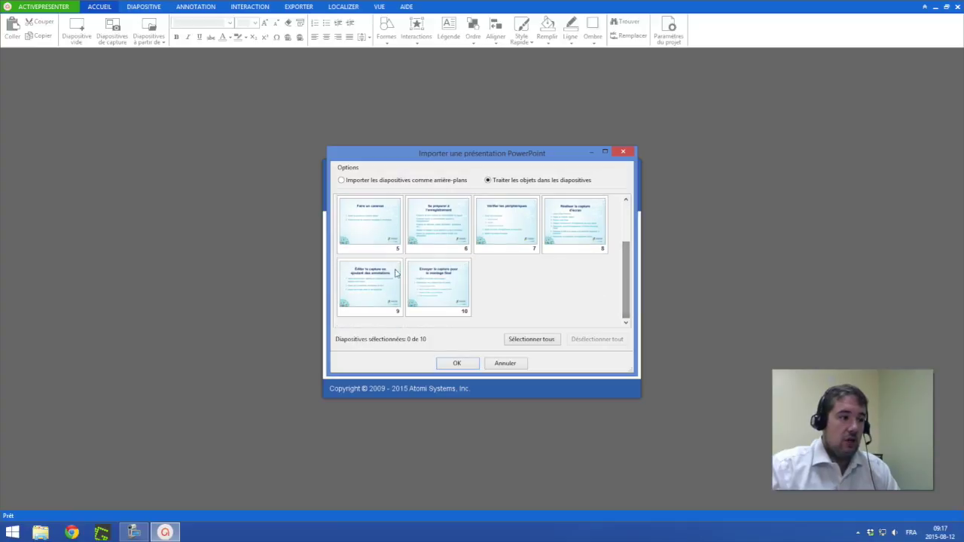
pyautogui.scroll(1, 628, 256)
pyautogui.scroll(2, 628, 256)
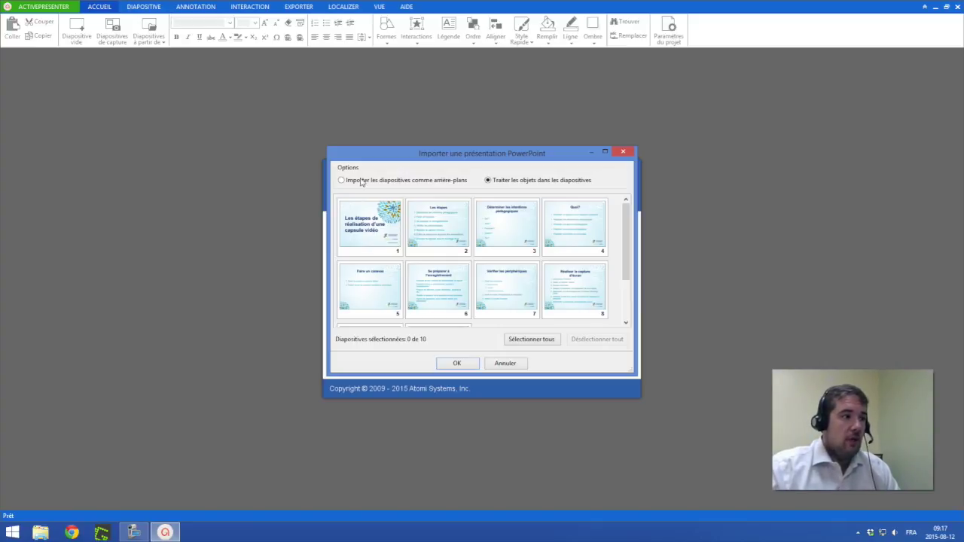
pyautogui.click(375, 229)
pyautogui.click(441, 231)
pyautogui.click(513, 233)
pyautogui.click(602, 233)
pyautogui.click(348, 236)
pyautogui.click(398, 289)
pyautogui.click(436, 291)
pyautogui.click(507, 298)
pyautogui.click(586, 296)
pyautogui.click(367, 291)
pyautogui.click(375, 240)
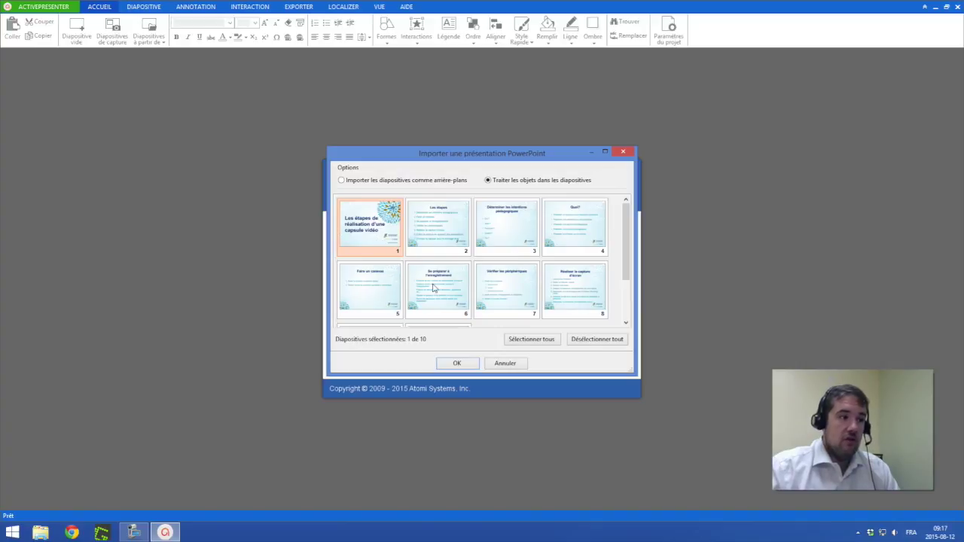
pyautogui.click(520, 343)
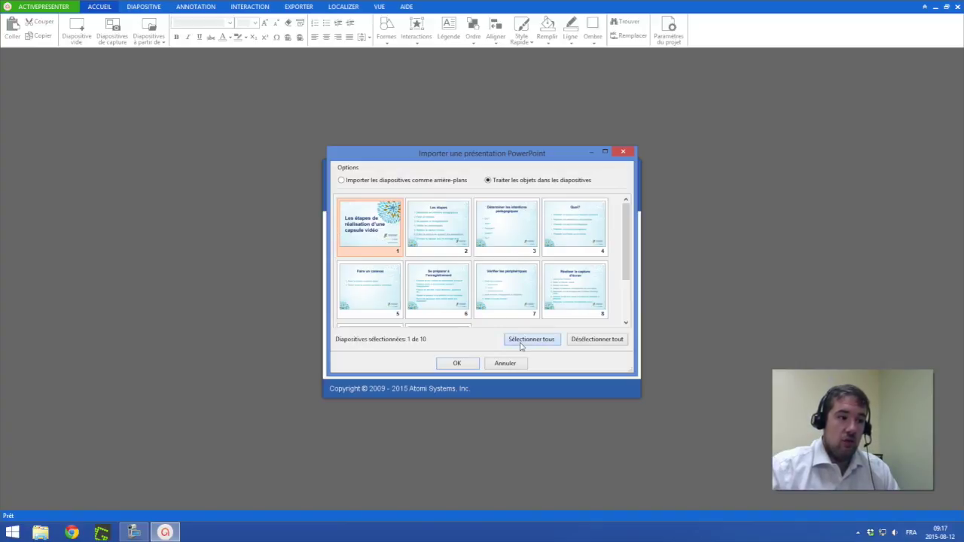
pyautogui.scroll(-3, 626, 236)
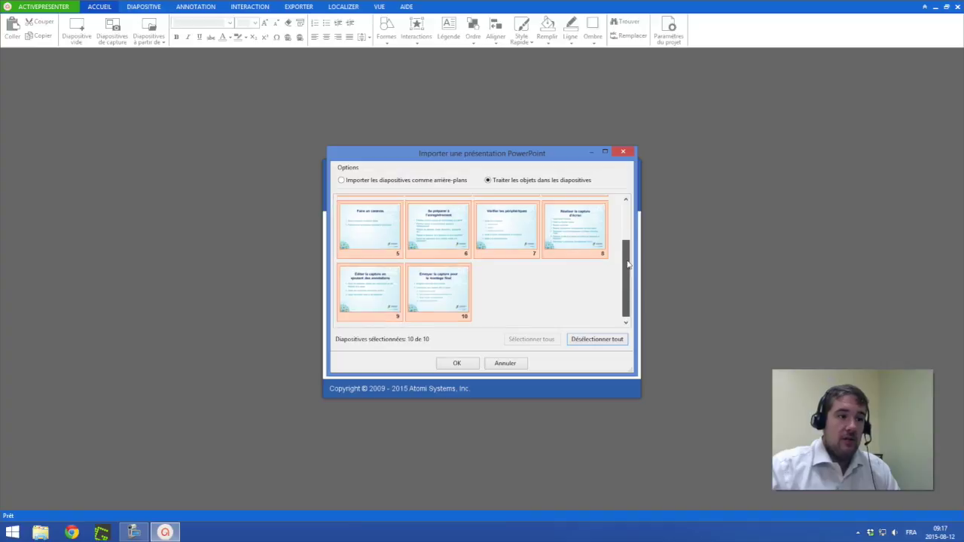
pyautogui.scroll(3, 626, 237)
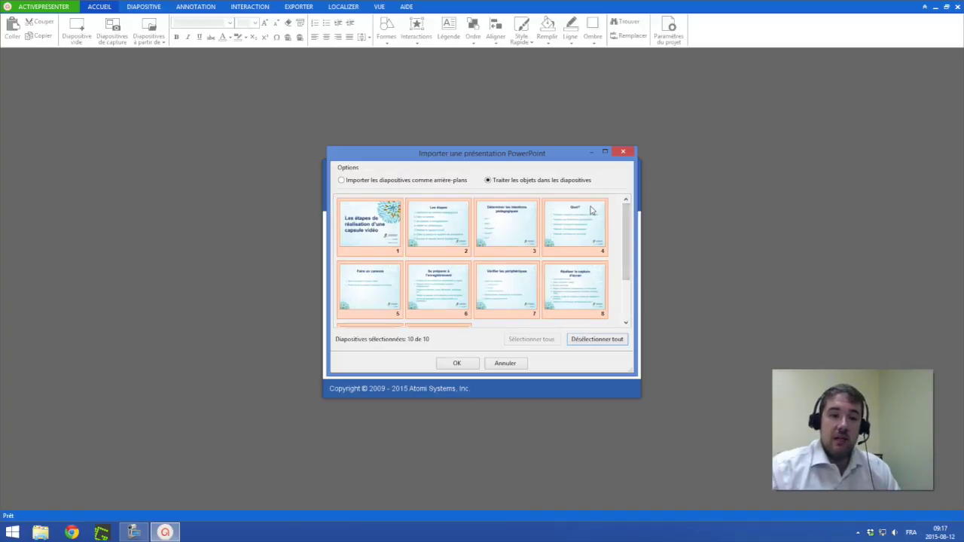
pyautogui.click(386, 232)
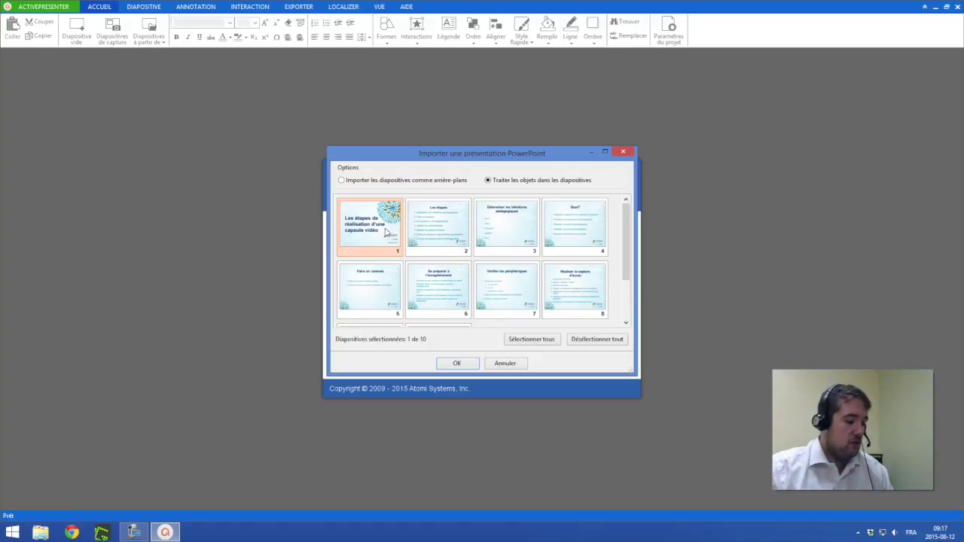
pyautogui.click(497, 232)
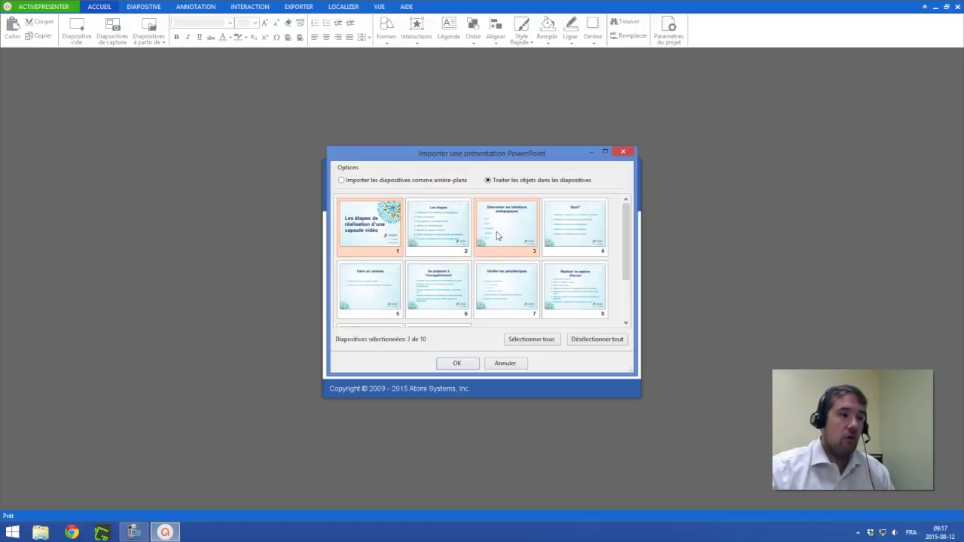
pyautogui.click(584, 240)
pyautogui.click(368, 295)
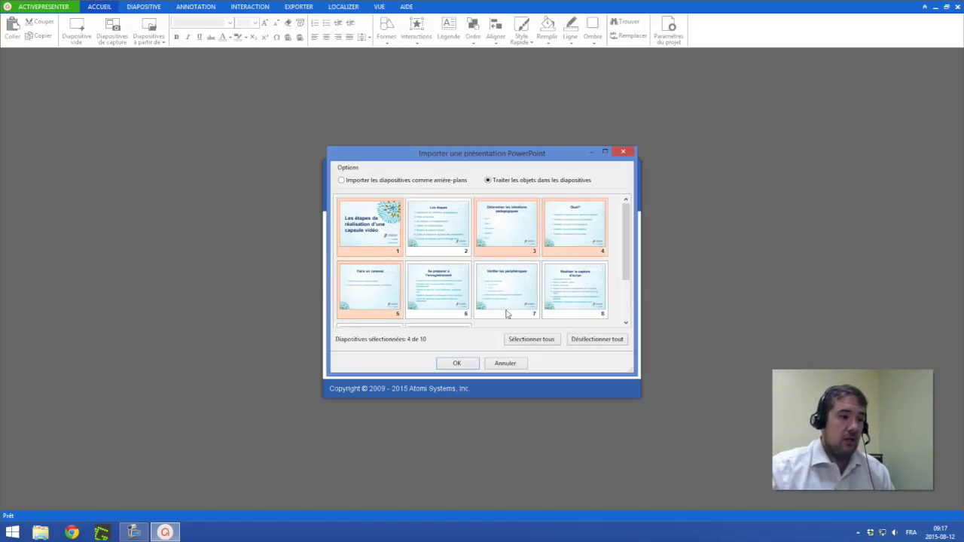
pyautogui.click(509, 308)
pyautogui.click(412, 226)
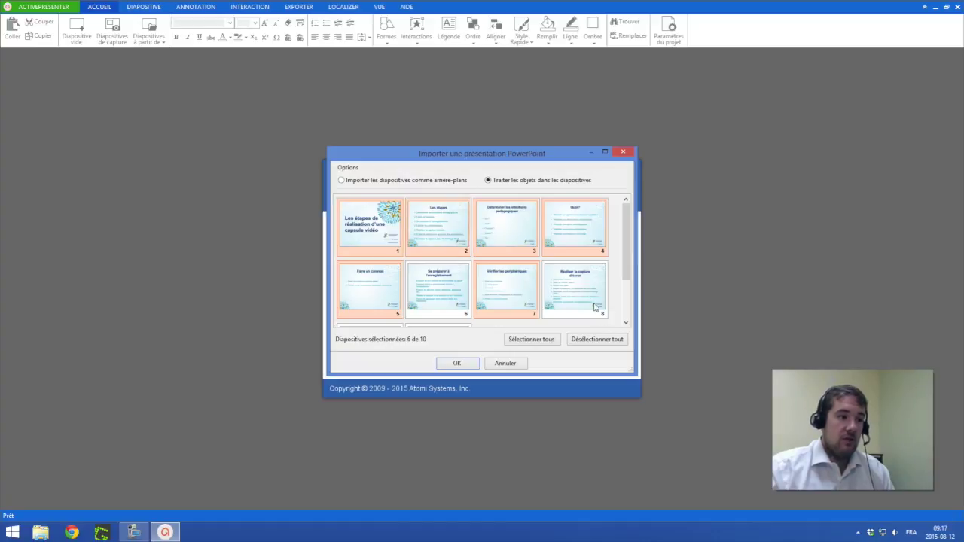
pyautogui.scroll(-1, 580, 299)
pyautogui.click(417, 311)
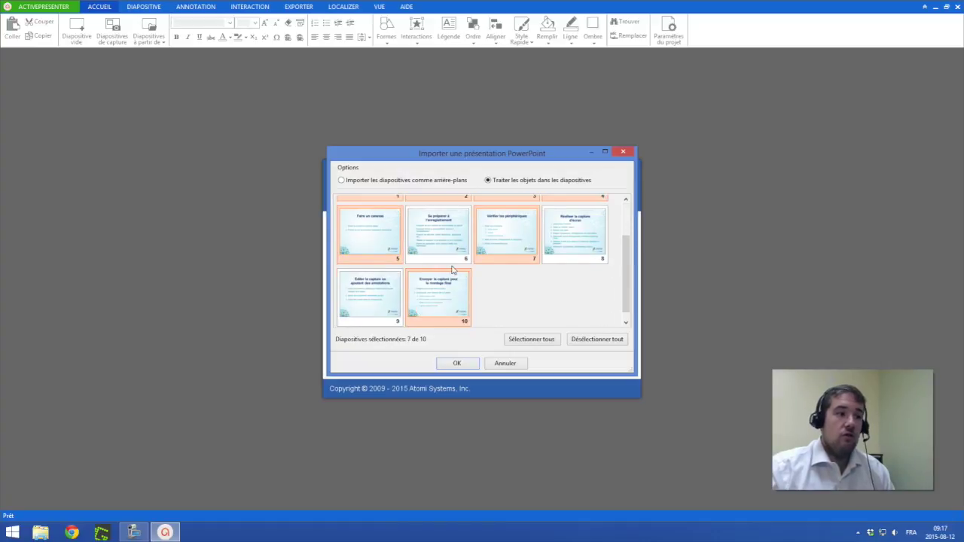
pyautogui.scroll(2, 454, 269)
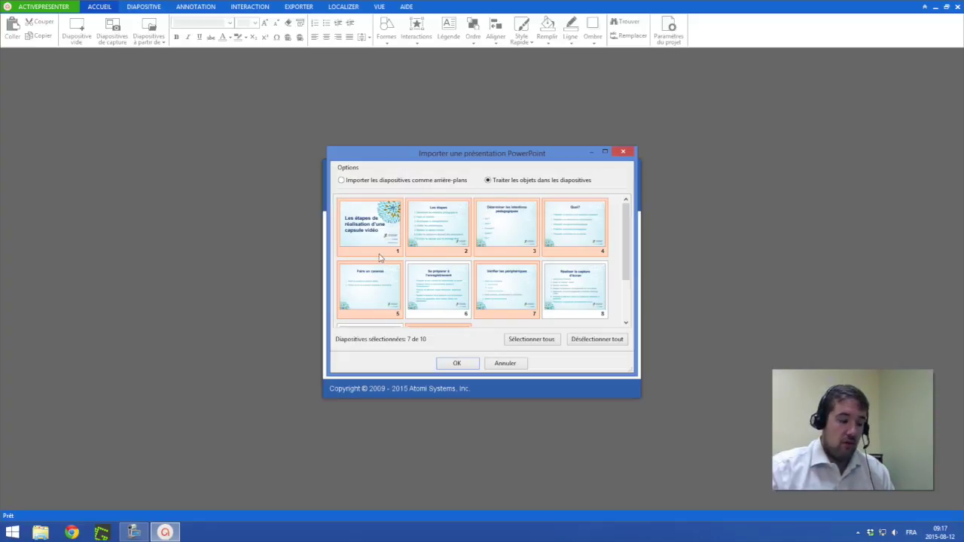
pyautogui.click(527, 340)
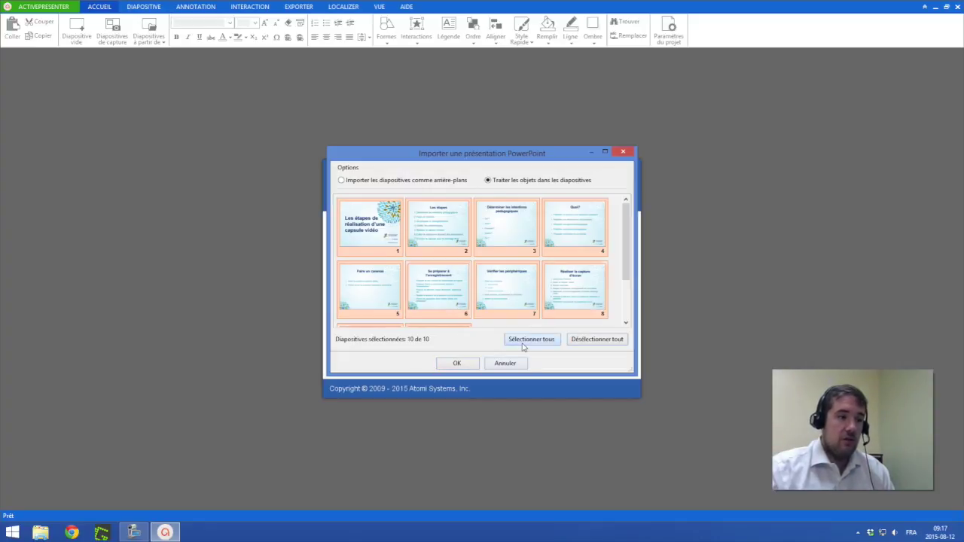
pyautogui.moveTo(626, 211); pyautogui.dragTo(632, 220)
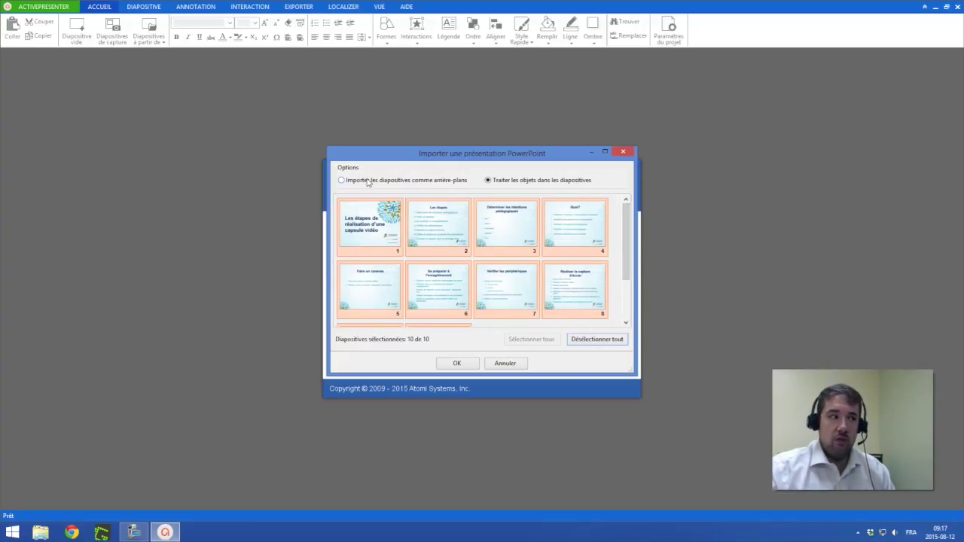
pyautogui.click(392, 184)
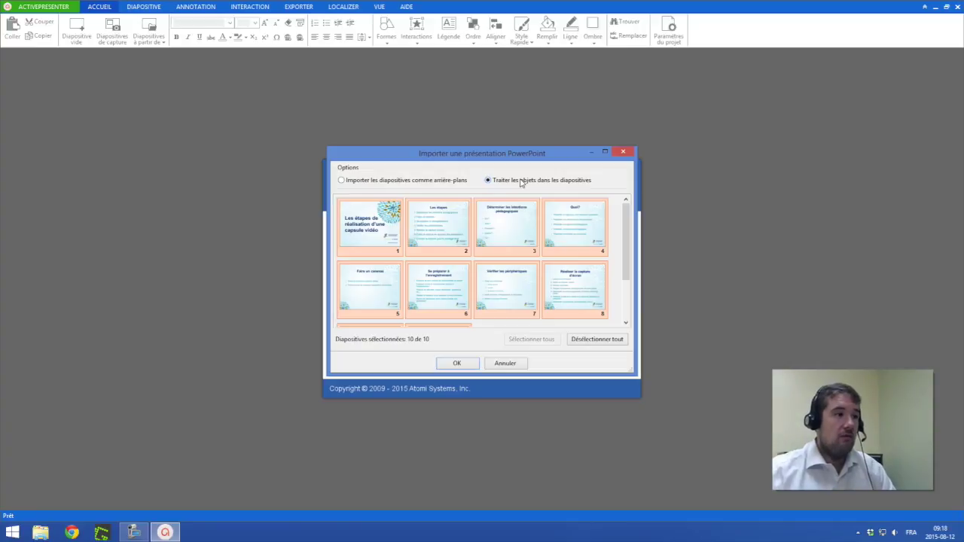
# Import the slides as backgrounds, checking that slides 9 and 10 are included.
pyautogui.click(426, 184)
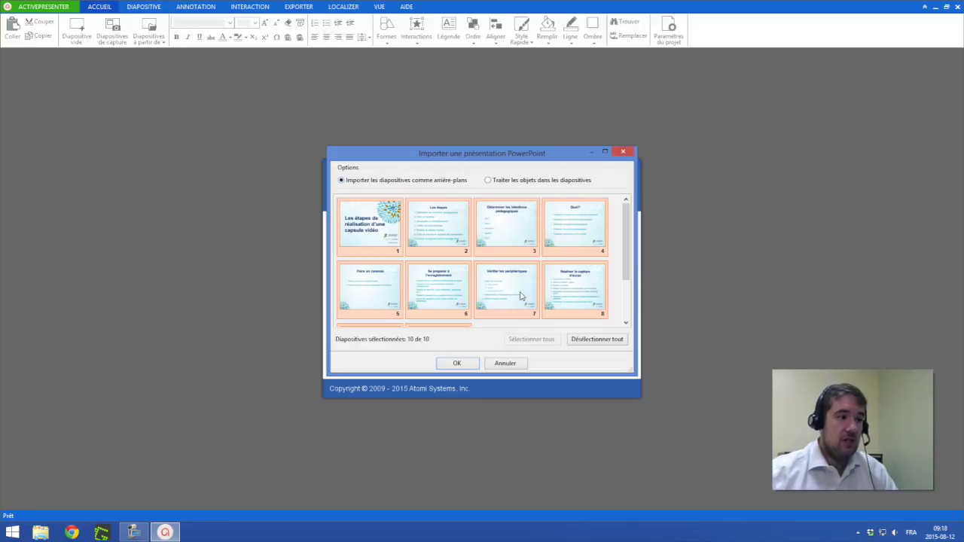
pyautogui.moveTo(627, 260); pyautogui.dragTo(629, 303)
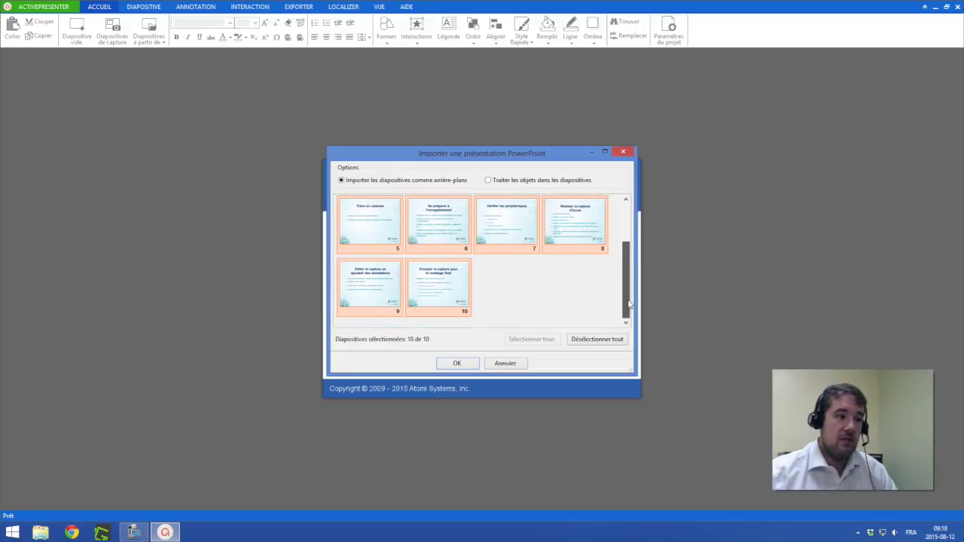
pyautogui.click(455, 364)
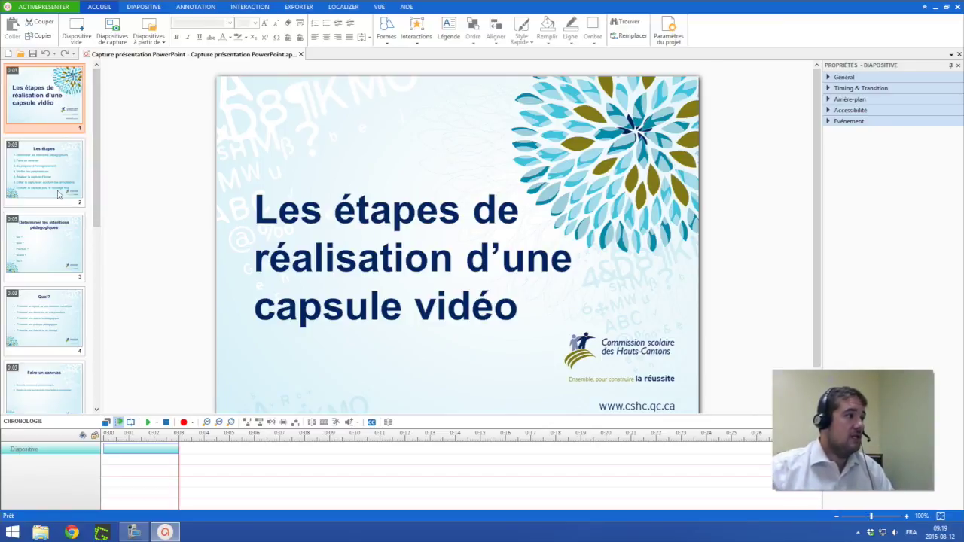
# Browse imported slides 2 and 3, then move on to slide 4, 'Quoi?'.
pyautogui.click(60, 192)
pyautogui.click(54, 244)
pyautogui.press('Down')
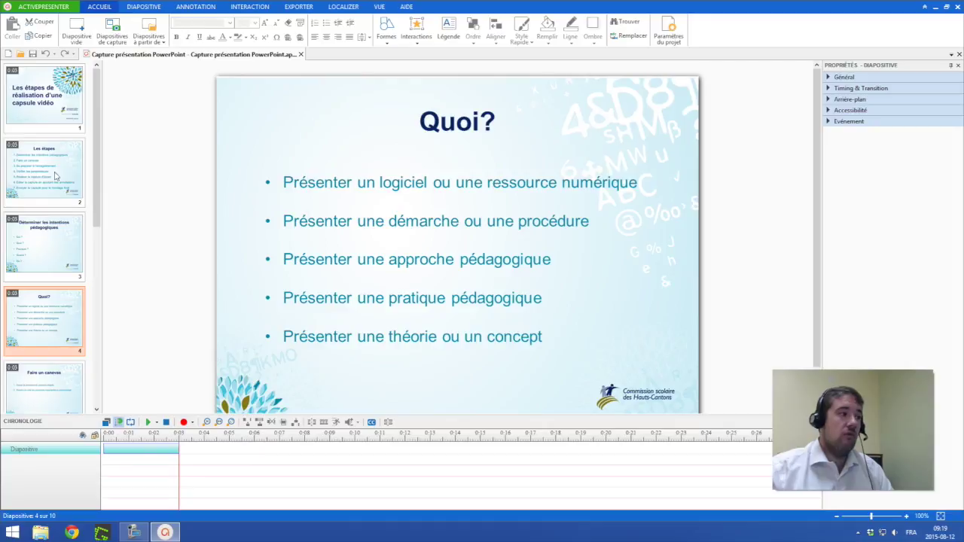
# Step through slides 5 to 10 in the Slides pane.
pyautogui.scroll(-2, 54, 245)
pyautogui.click(45, 353)
pyautogui.scroll(-1, 44, 320)
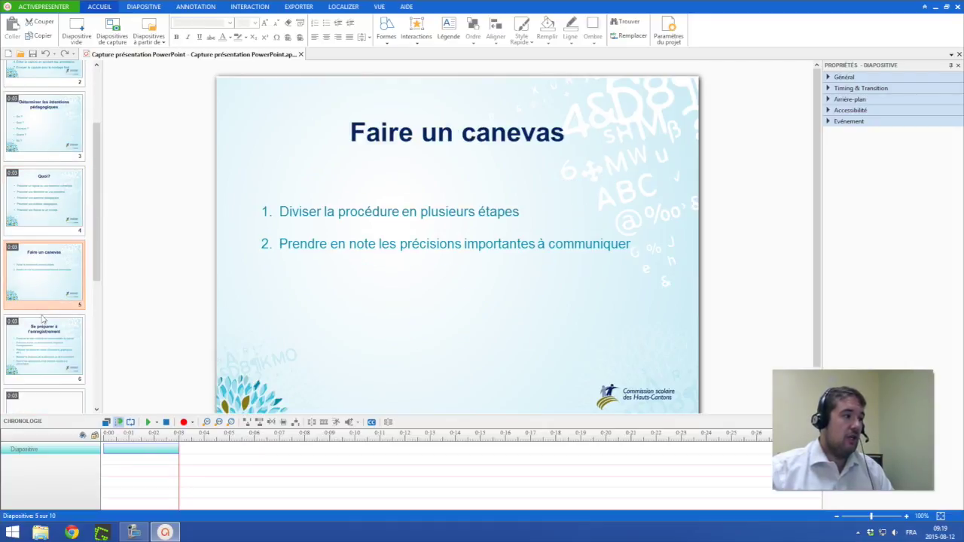
pyautogui.click(50, 346)
pyautogui.scroll(-1, 51, 347)
pyautogui.click(54, 367)
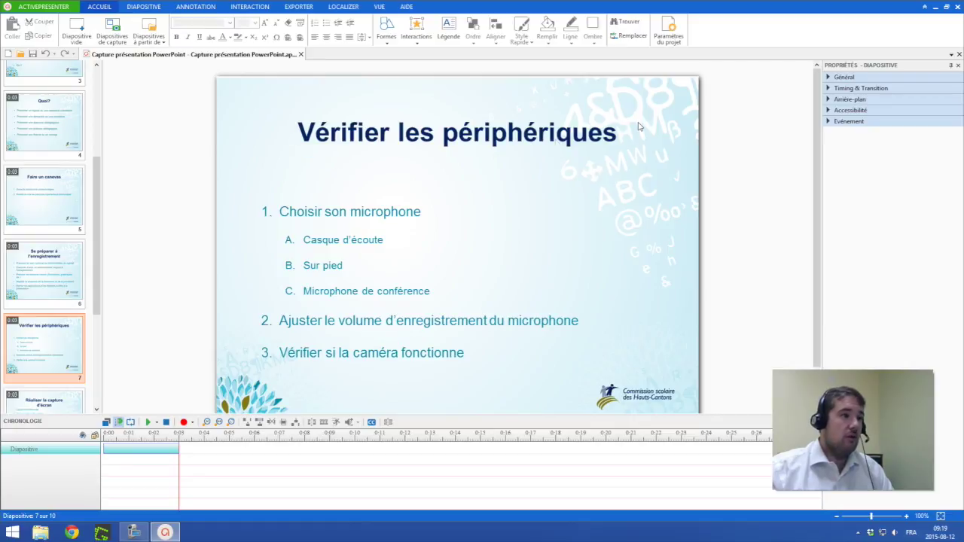
pyautogui.click(52, 407)
pyautogui.scroll(-1, 63, 334)
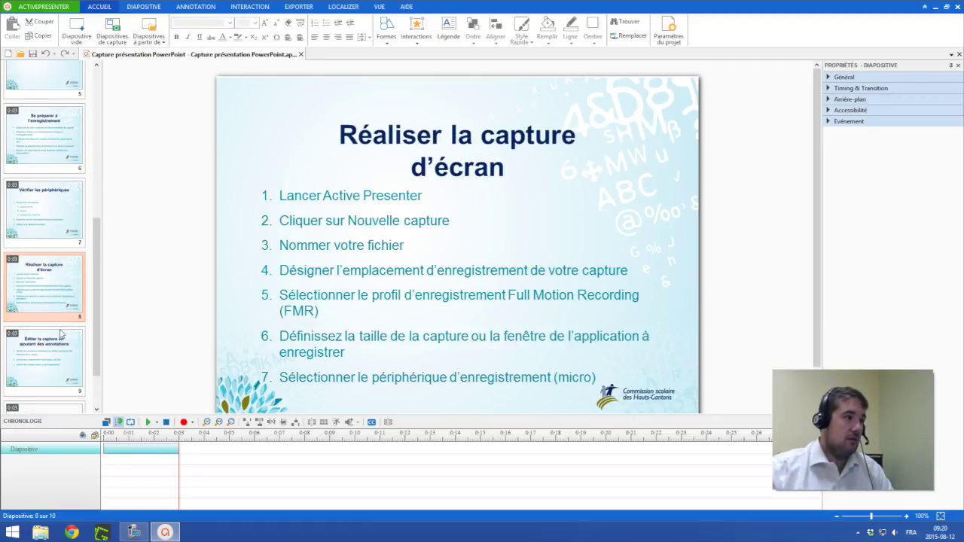
pyautogui.click(50, 379)
pyautogui.click(53, 409)
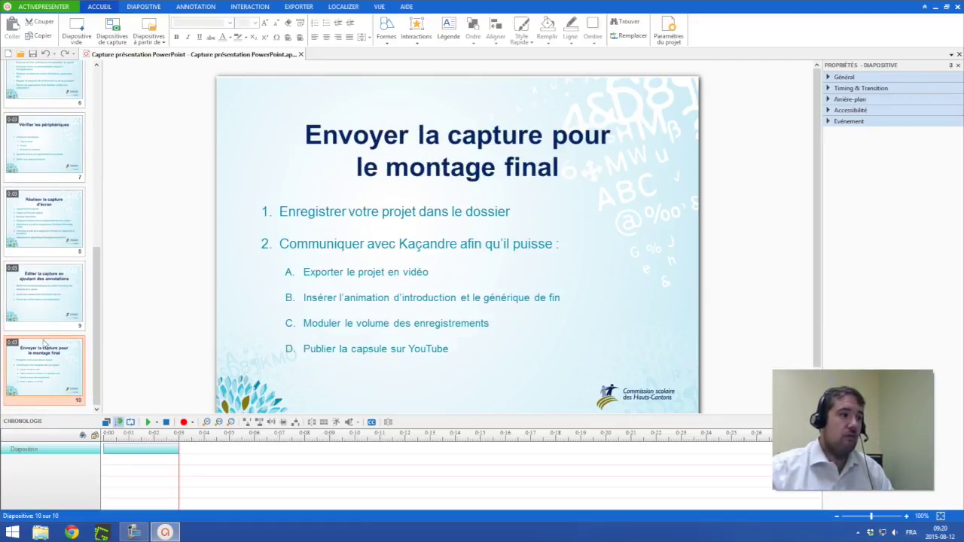
# Return to the title slide, then open slide 2, 'Les étapes'.
pyautogui.scroll(2, 42, 343)
pyautogui.scroll(5, 42, 343)
pyautogui.scroll(3, 42, 226)
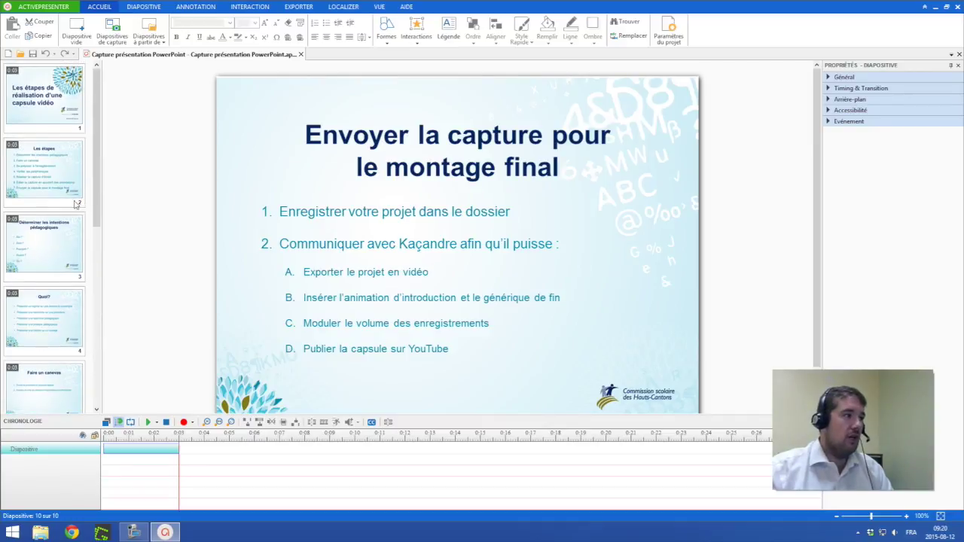
pyautogui.click(42, 110)
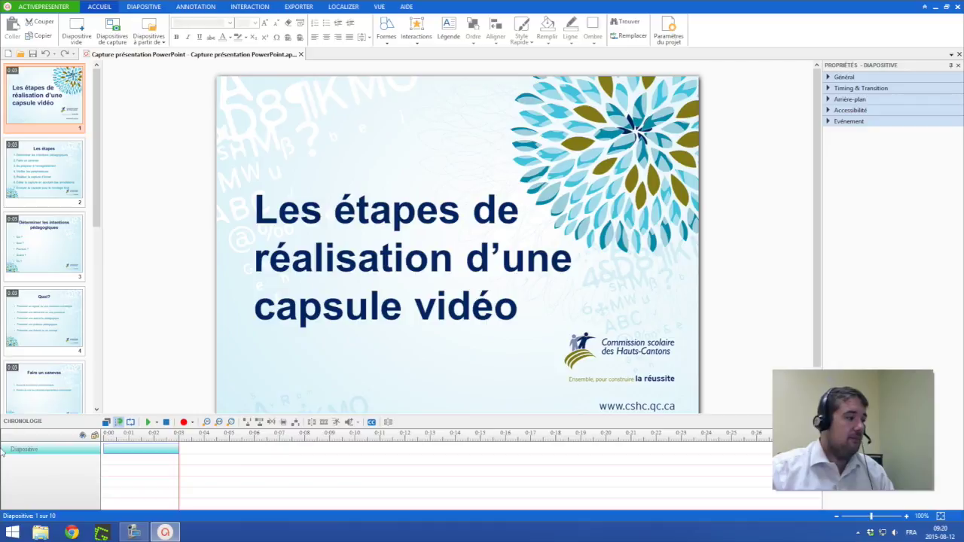
pyautogui.click(55, 200)
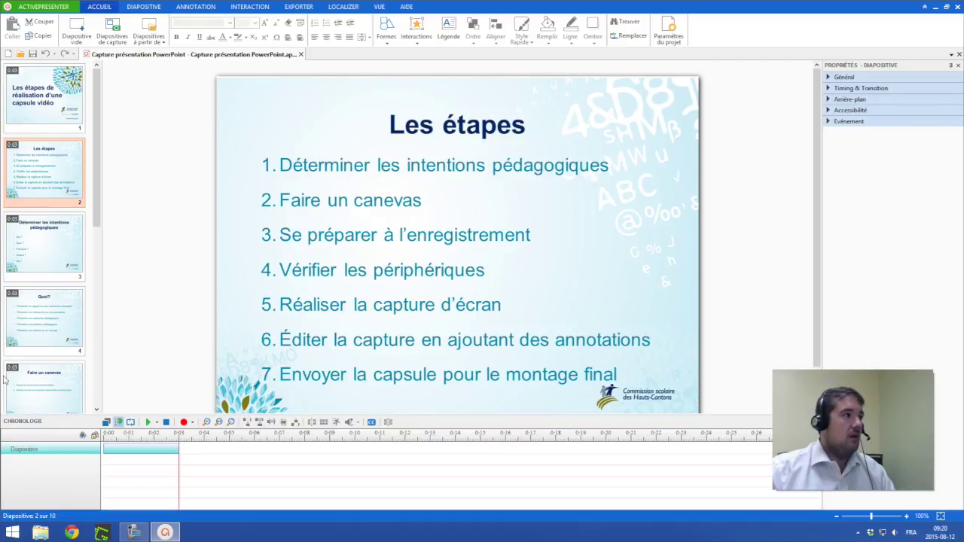
pyautogui.click(47, 88)
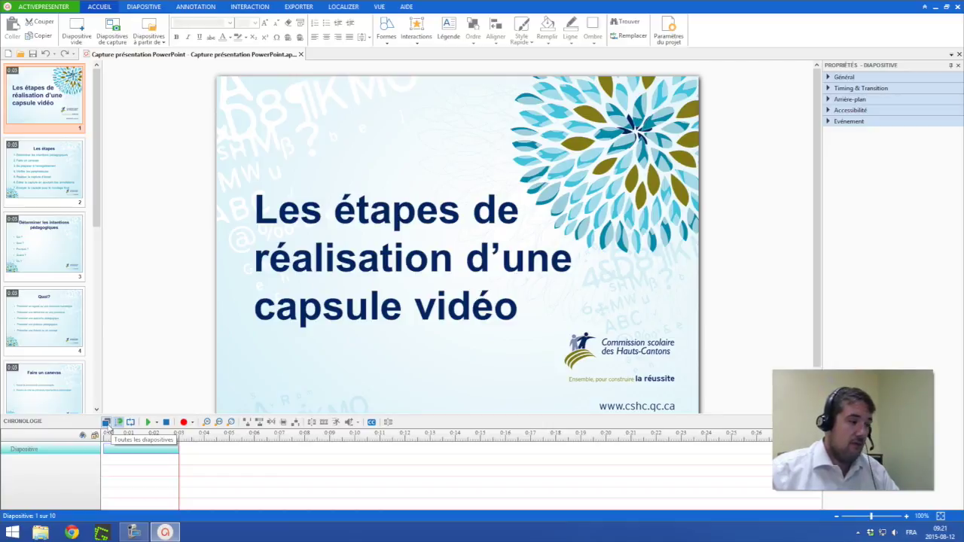
pyautogui.click(107, 423)
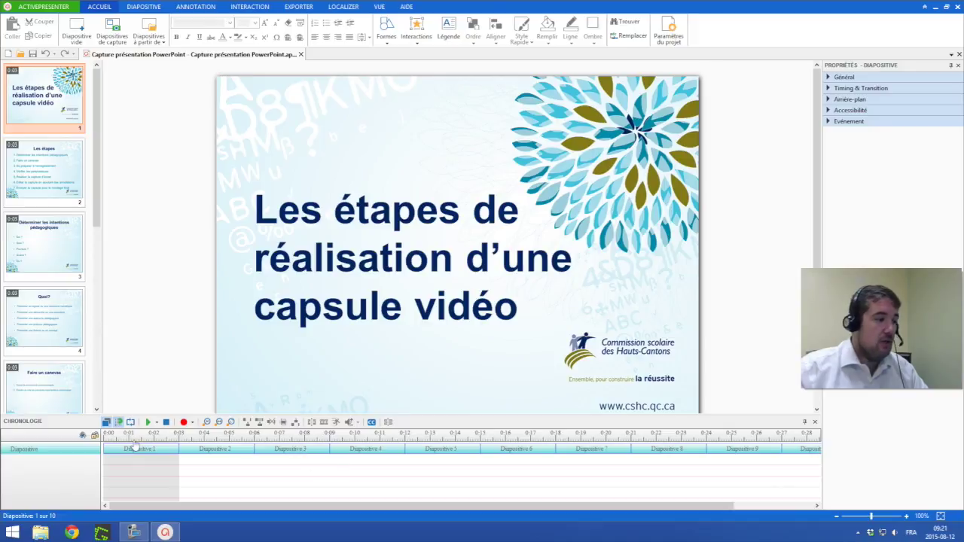
# Jump through slides 2 to 6 on the all-slides timeline and back to the title slide.
pyautogui.click(234, 452)
pyautogui.click(289, 451)
pyautogui.click(351, 451)
pyautogui.click(461, 452)
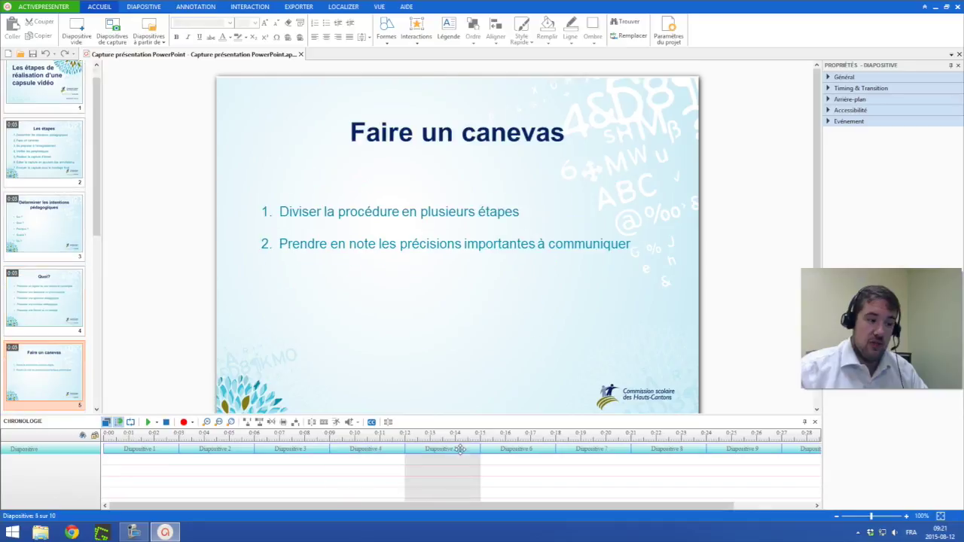
pyautogui.click(517, 446)
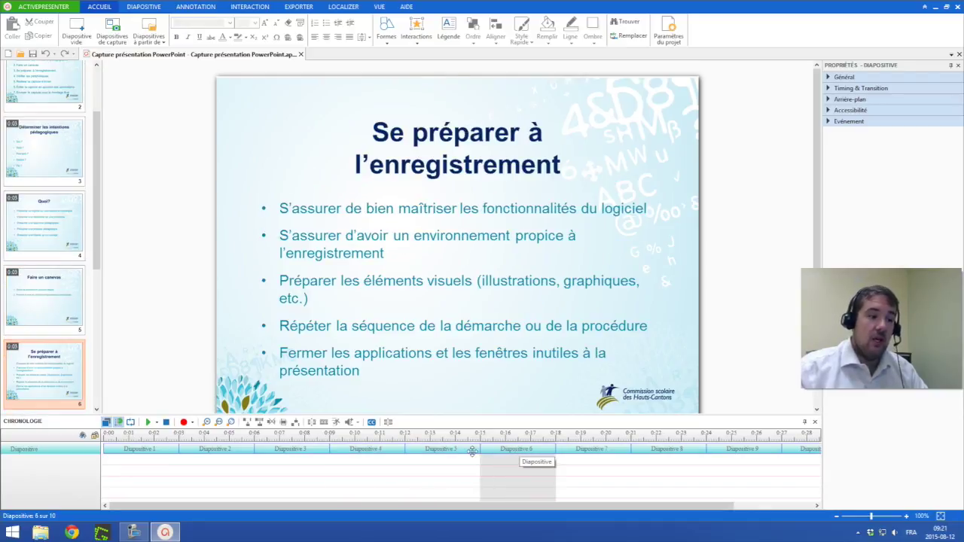
pyautogui.click(454, 450)
pyautogui.click(375, 450)
pyautogui.click(271, 449)
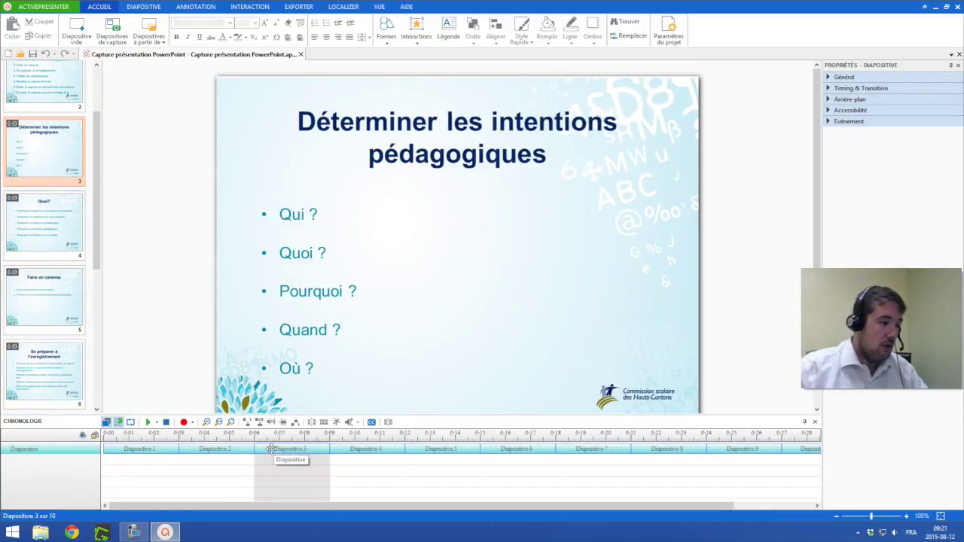
pyautogui.click(215, 449)
pyautogui.click(137, 449)
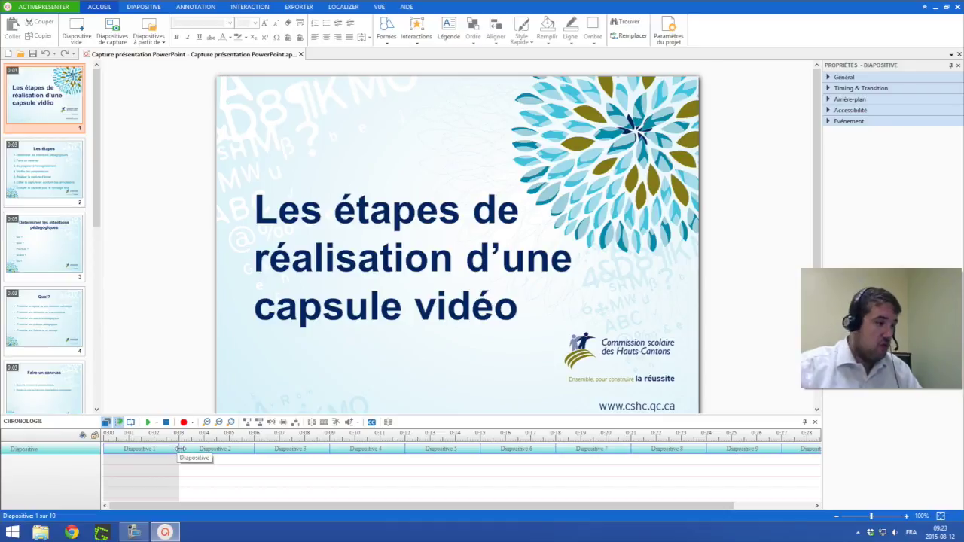
# Stretch Diapositive 1 on the timeline to about 15 seconds.
pyautogui.moveTo(178, 448); pyautogui.dragTo(179, 448)
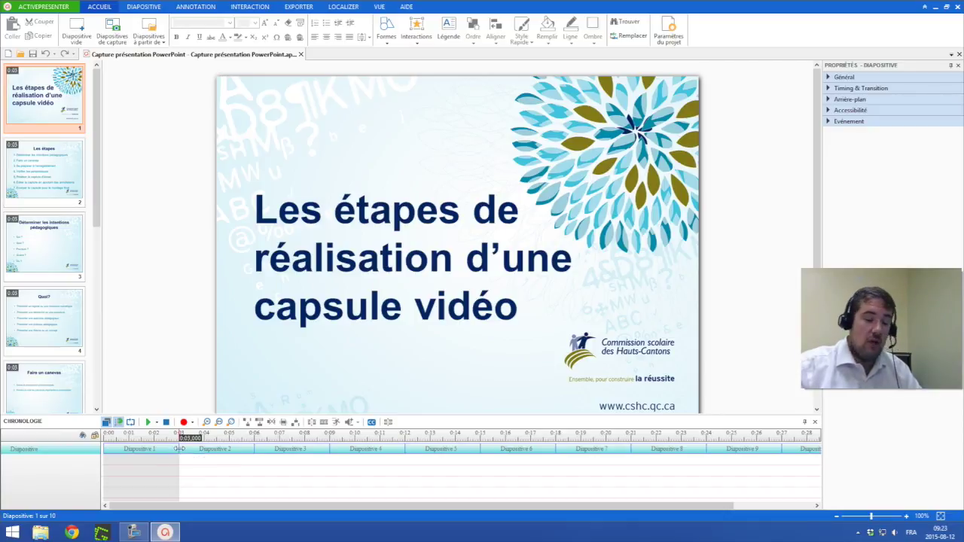
pyautogui.moveTo(180, 449); pyautogui.dragTo(430, 449)
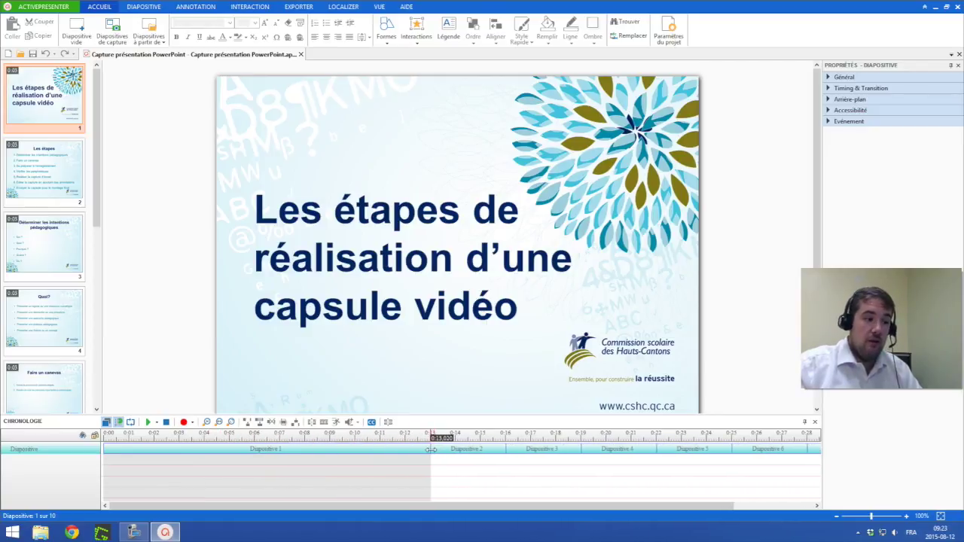
pyautogui.moveTo(429, 448); pyautogui.dragTo(480, 449)
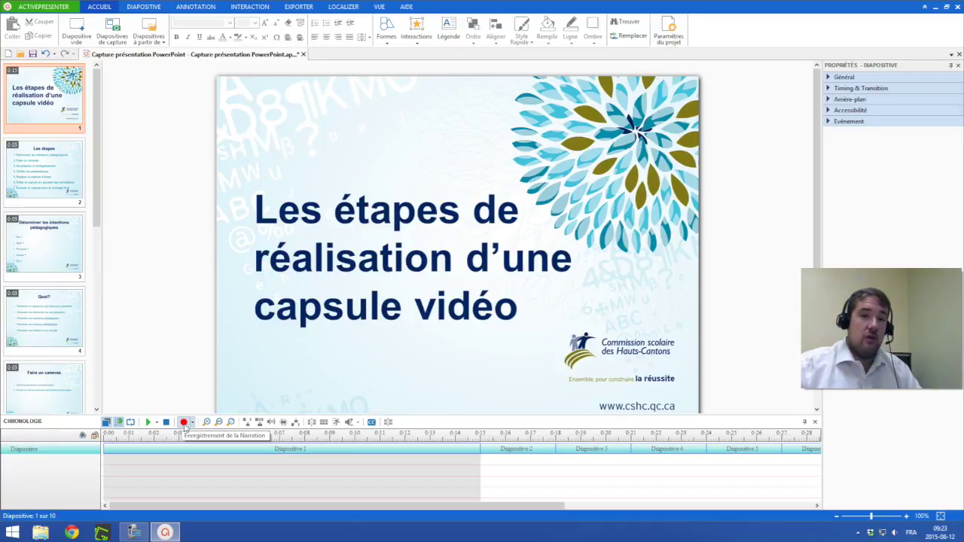
pyautogui.click(183, 423)
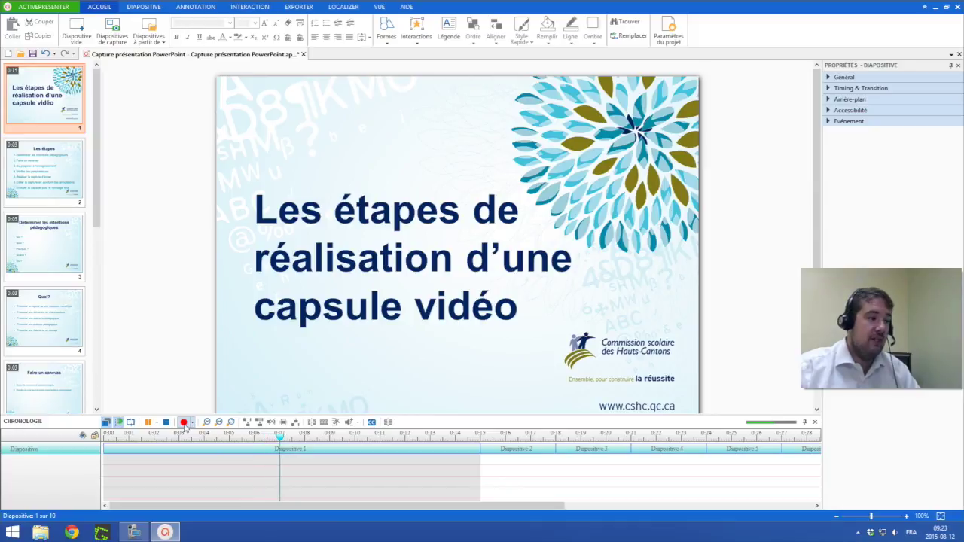
# Stop the narration, leaving the 8.6-second Recording_001.1 clip on slide 1.
pyautogui.click(166, 422)
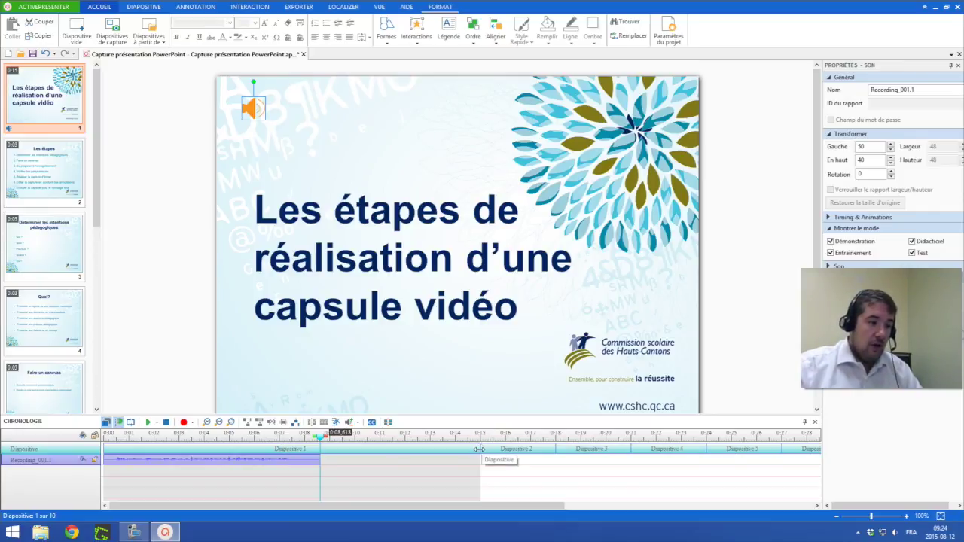
# Shorten slide 1 to about 8.7 seconds so it ends with its narration, preview, then select slide 2.
pyautogui.moveTo(481, 447); pyautogui.dragTo(353, 458)
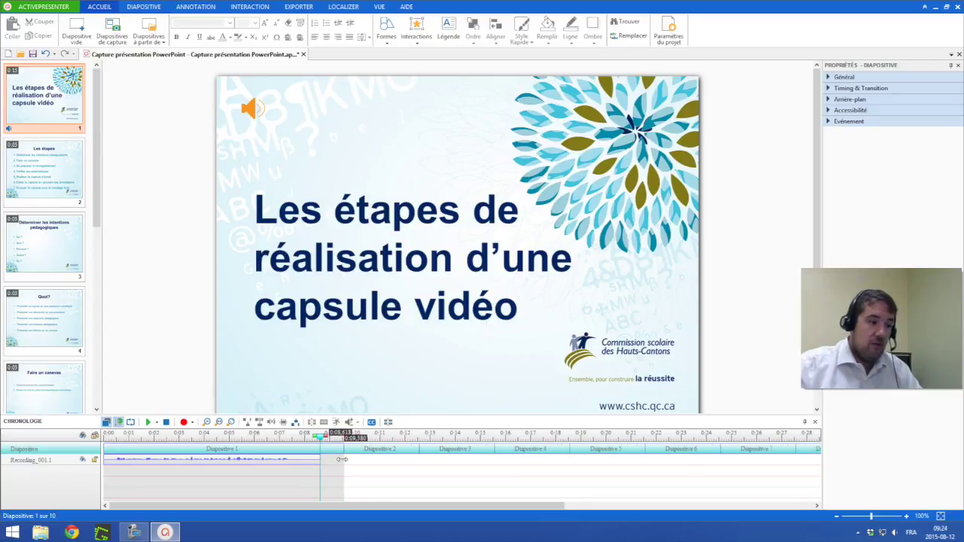
pyautogui.moveTo(353, 459); pyautogui.dragTo(320, 459)
pyautogui.click(197, 458)
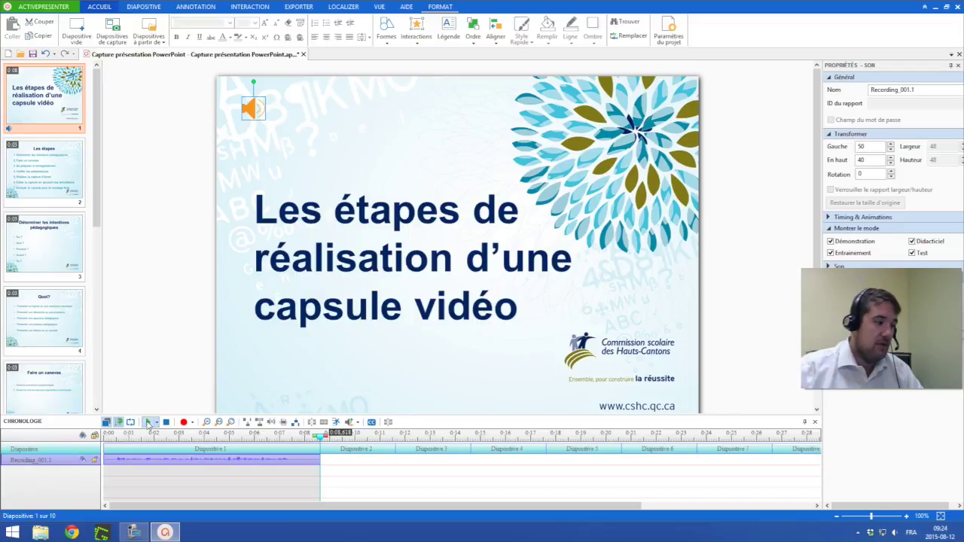
pyautogui.click(148, 423)
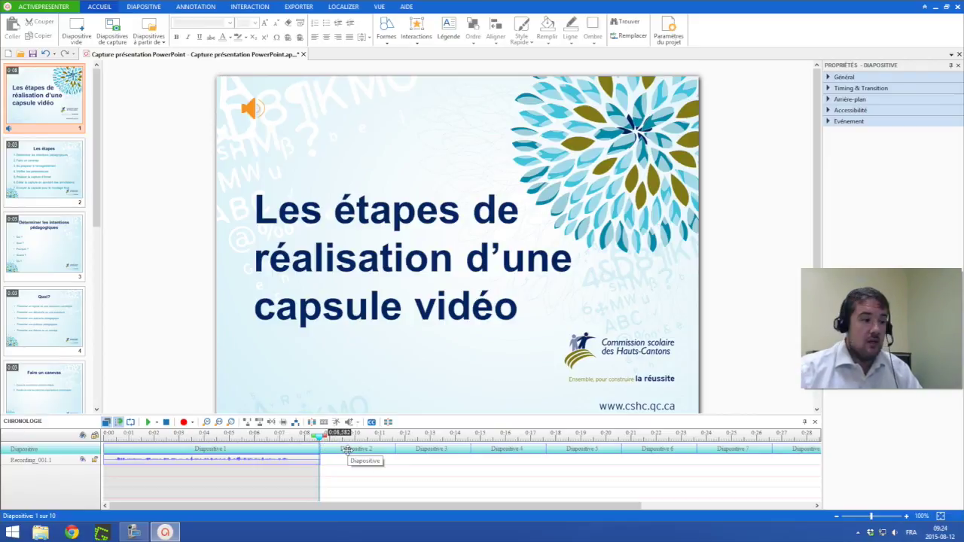
pyautogui.click(347, 450)
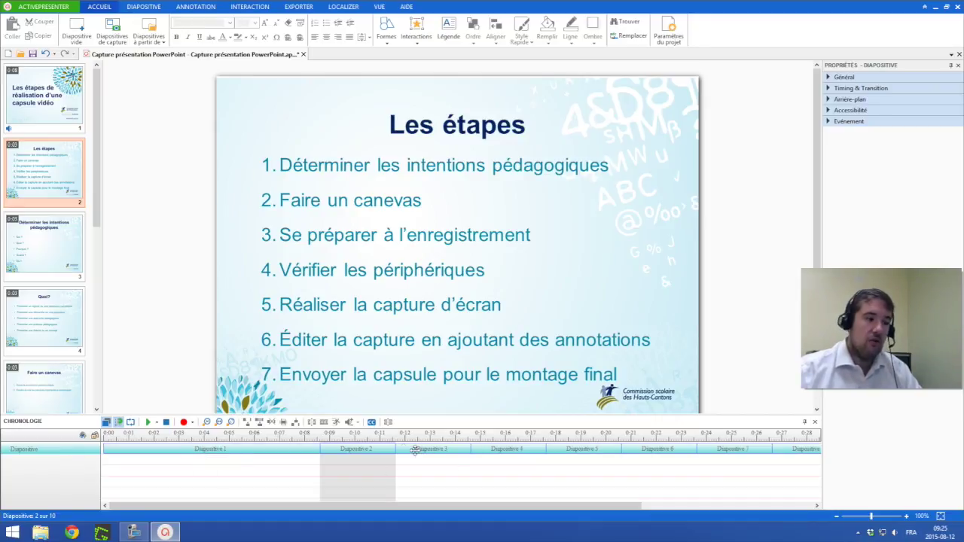
# Lengthen slide 2 'Les étapes' to about 10 seconds, checking the timing of slides 3–5.
pyautogui.moveTo(389, 450); pyautogui.dragTo(590, 450)
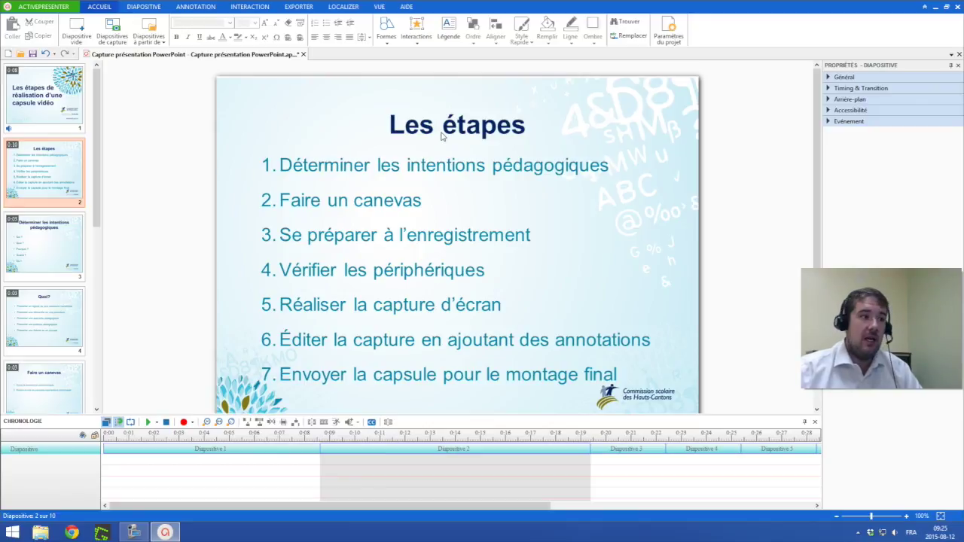
pyautogui.click(630, 457)
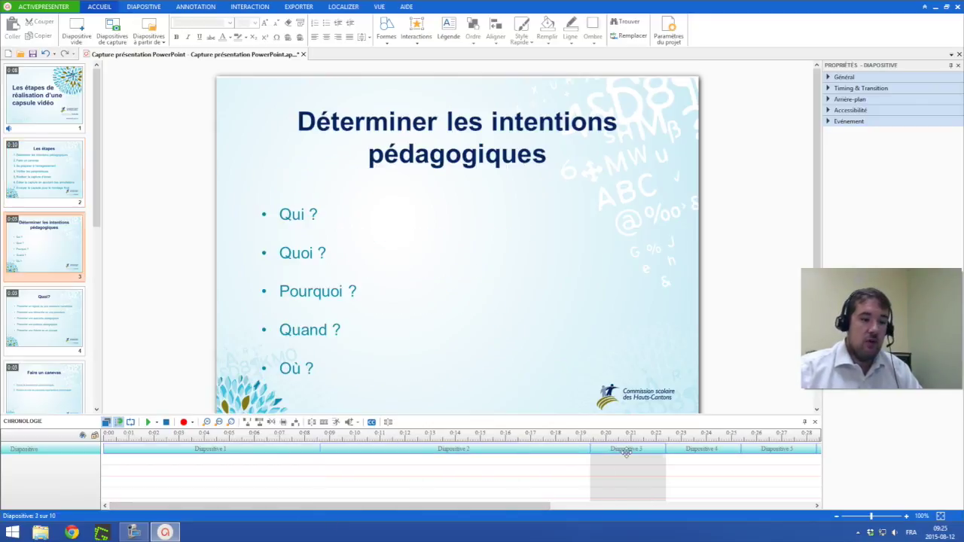
pyautogui.click(701, 454)
pyautogui.click(780, 451)
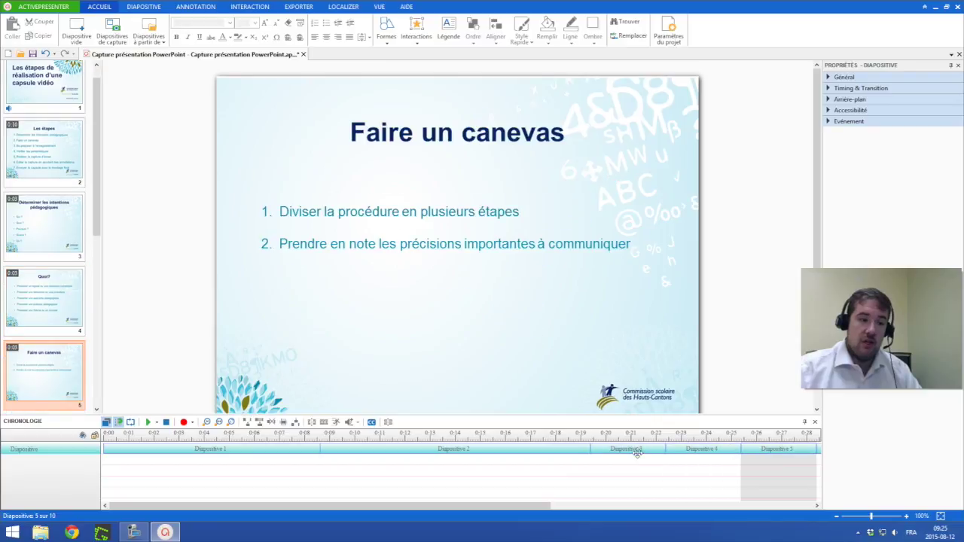
pyautogui.click(633, 452)
pyautogui.click(457, 450)
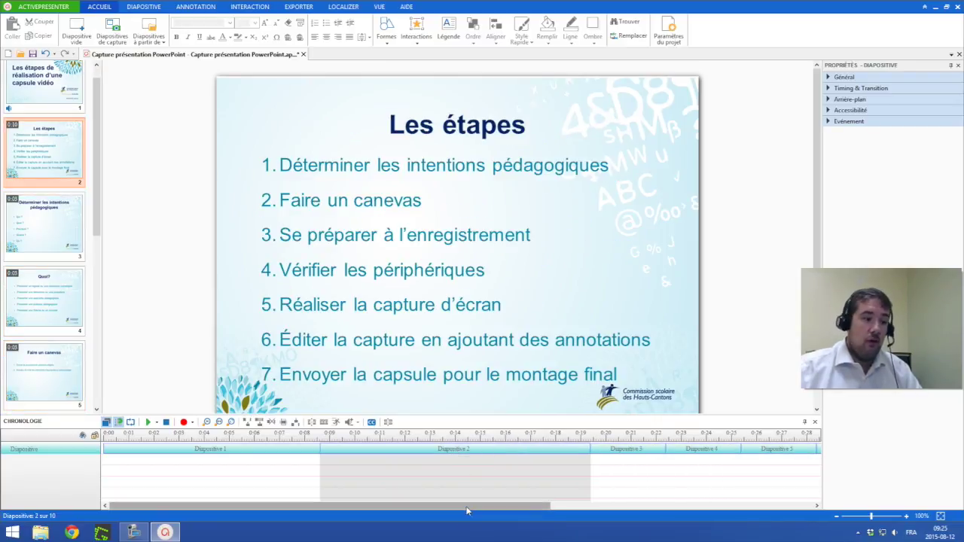
# Save the project.
pyautogui.moveTo(470, 506); pyautogui.dragTo(780, 513)
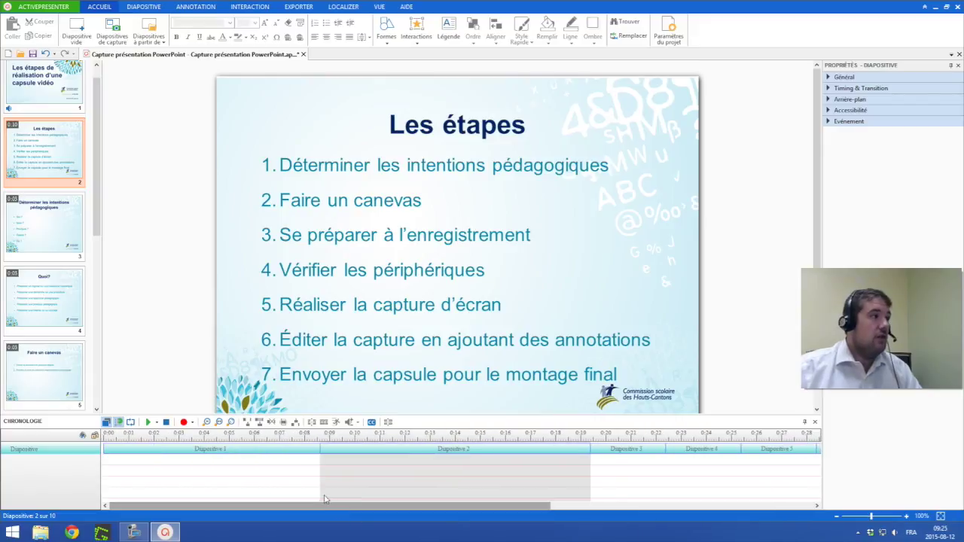
pyautogui.click(144, 8)
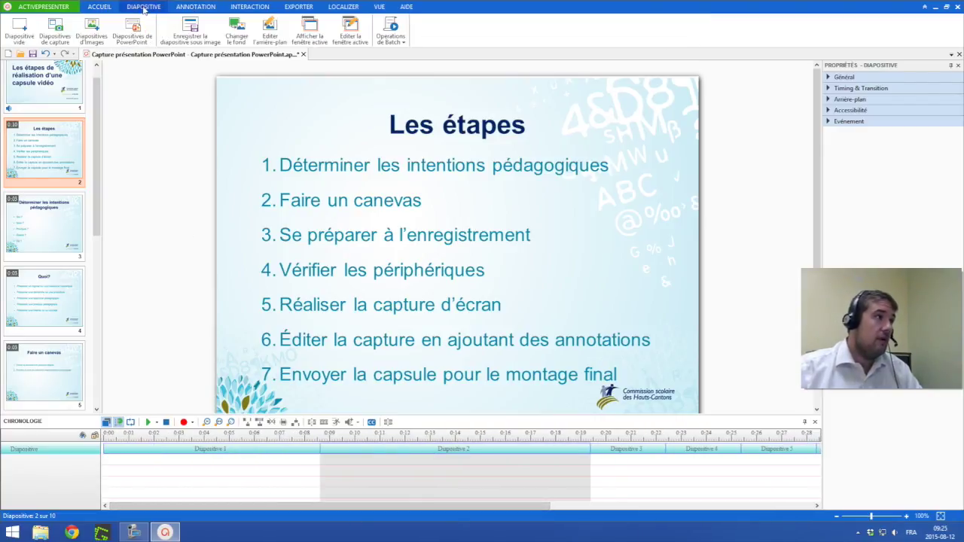
pyautogui.click(95, 9)
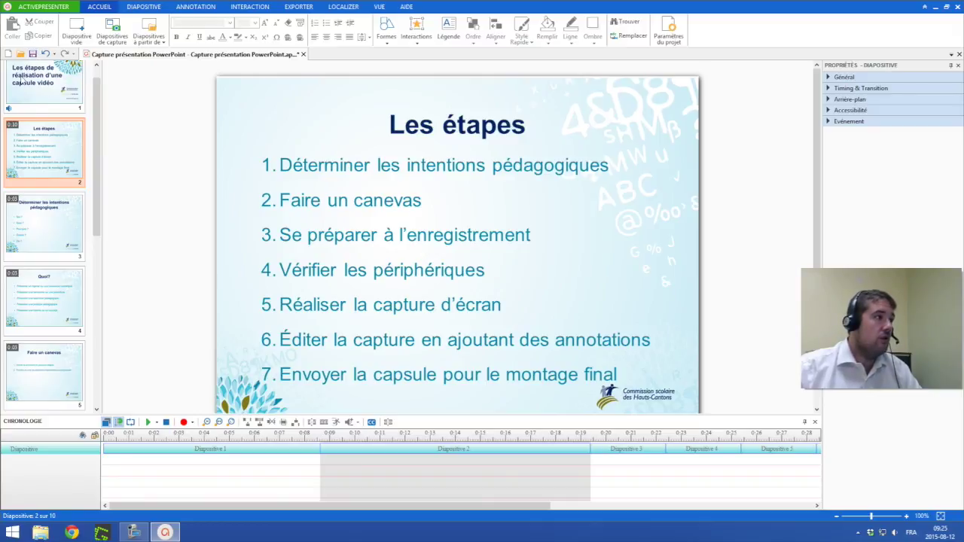
pyautogui.scroll(1, 22, 81)
pyautogui.click(33, 55)
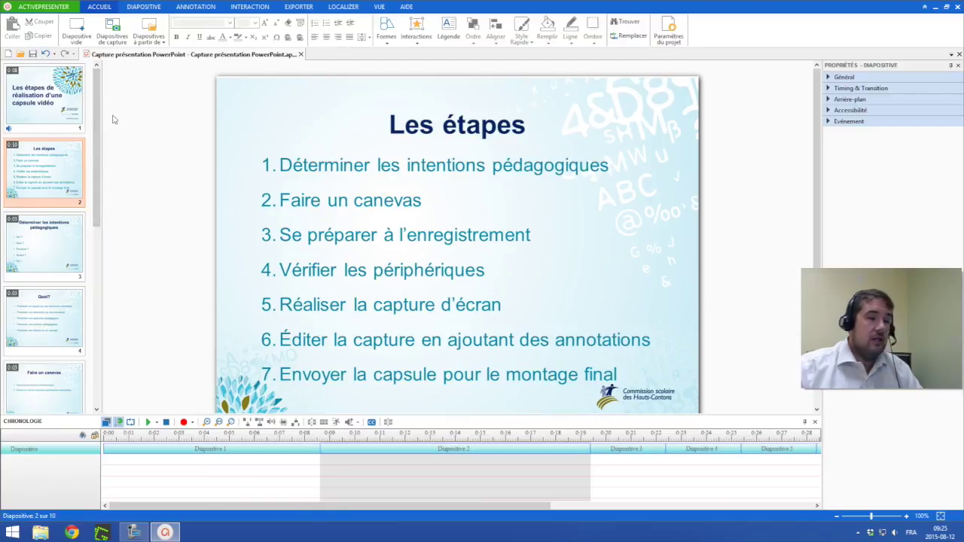
# Return to the title slide and select its Recording_001.1 narration track.
pyautogui.click(177, 448)
pyautogui.click(123, 460)
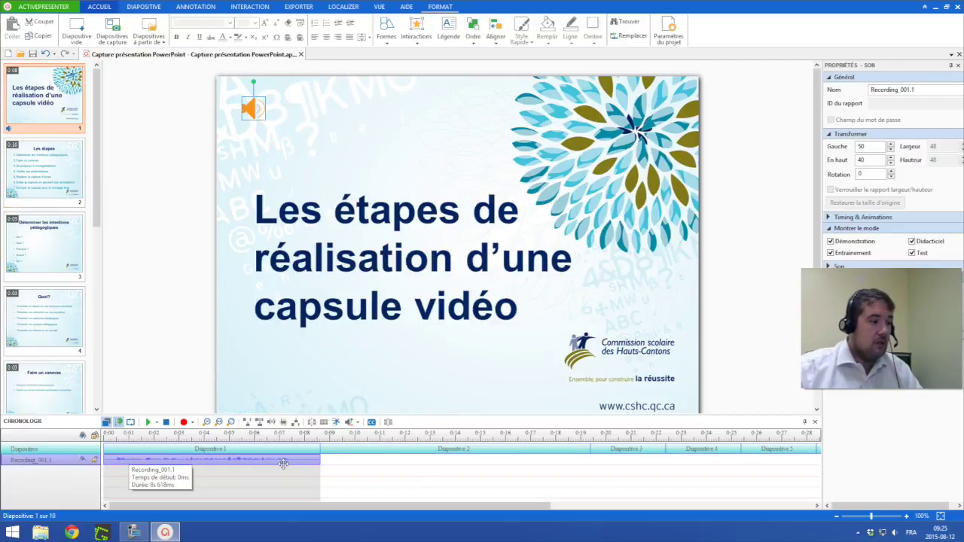
pyautogui.click(369, 449)
pyautogui.click(256, 449)
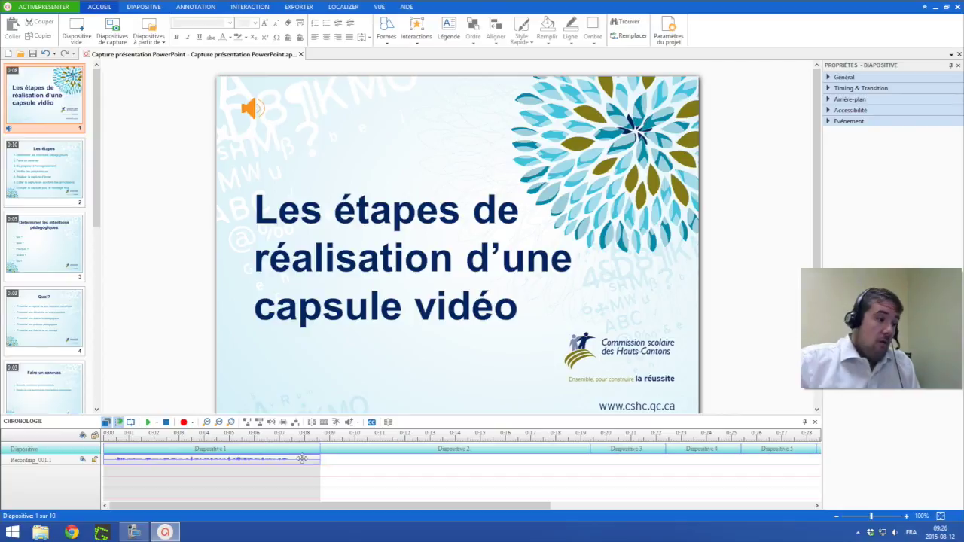
pyautogui.click(296, 460)
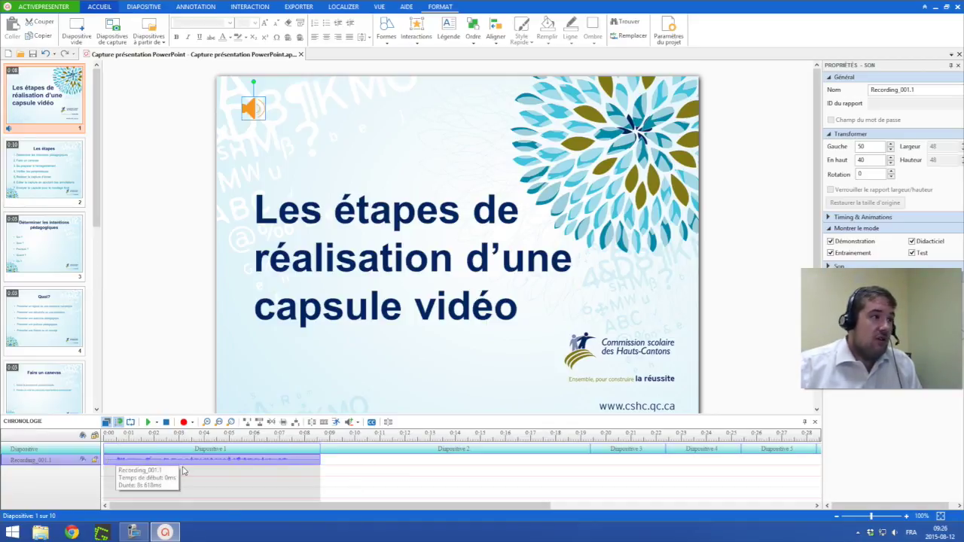
pyautogui.click(195, 6)
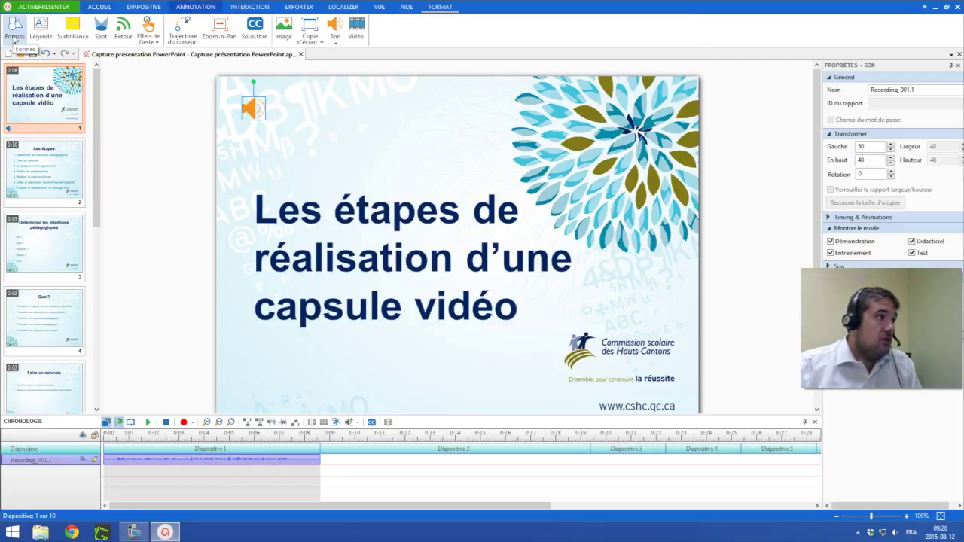
# Insert a spotlight and size it over the Commission scolaire logo at the slide's lower right.
pyautogui.click(102, 29)
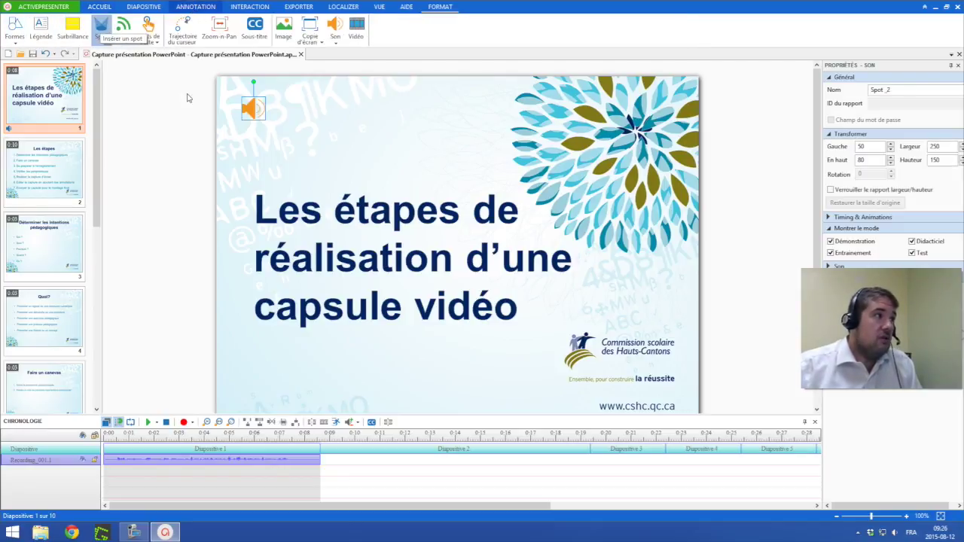
pyautogui.moveTo(297, 166)
pyautogui.mouseDown()
pyautogui.moveTo(702, 383)
pyautogui.moveTo(564, 323)
pyautogui.moveTo(512, 275)
pyautogui.mouseUp()
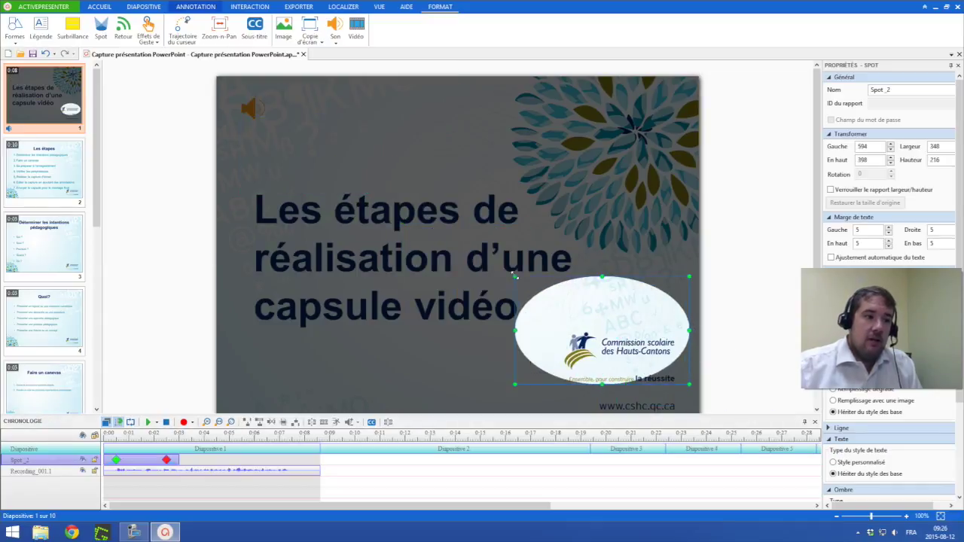
pyautogui.moveTo(623, 322); pyautogui.dragTo(632, 350)
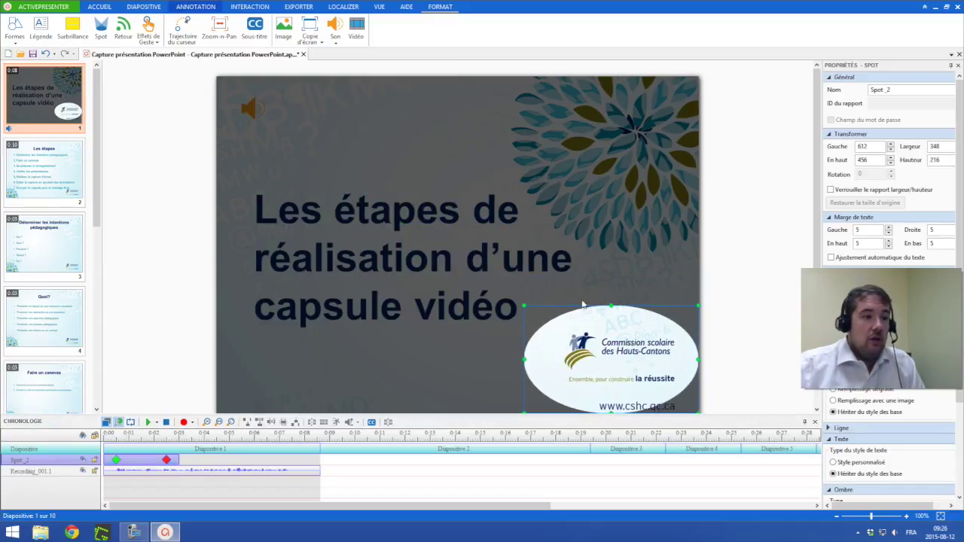